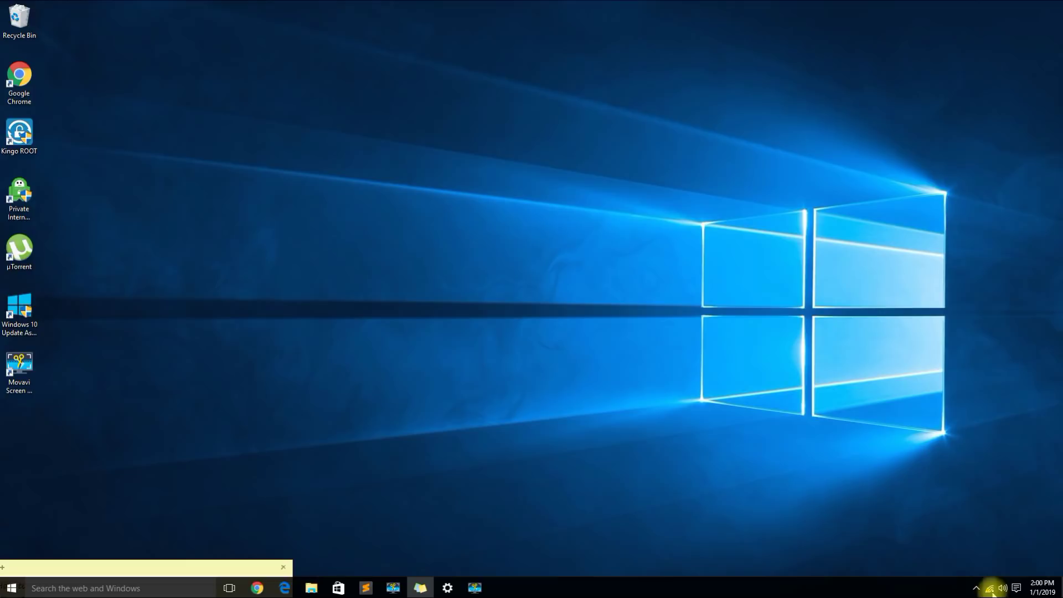
Step: Try a 'network and sharing' search and the tray network menu, then search Start for 'control'
mouse_move(991, 592)
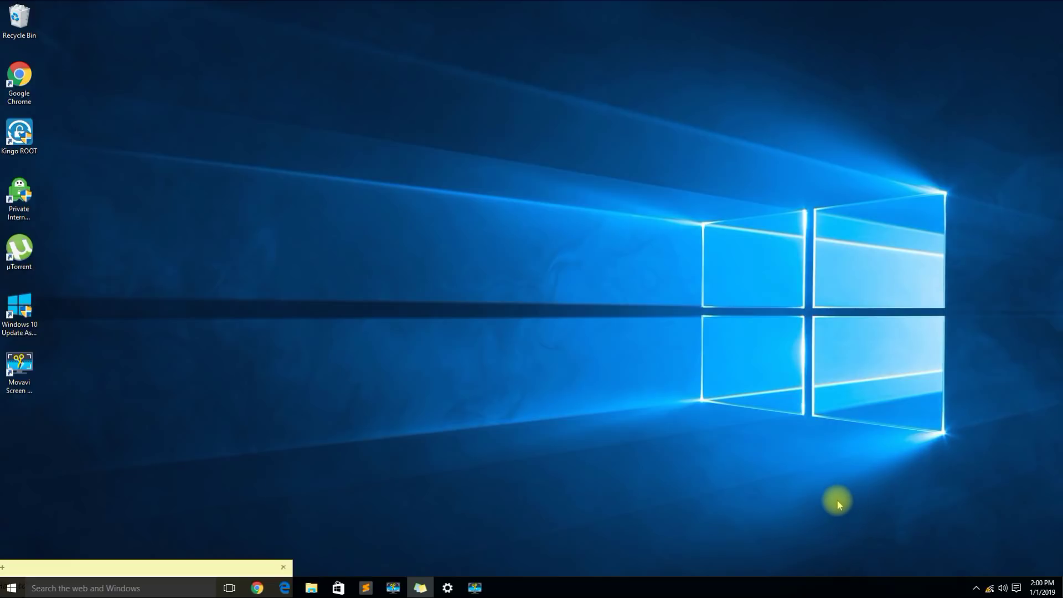
left_click(144, 589)
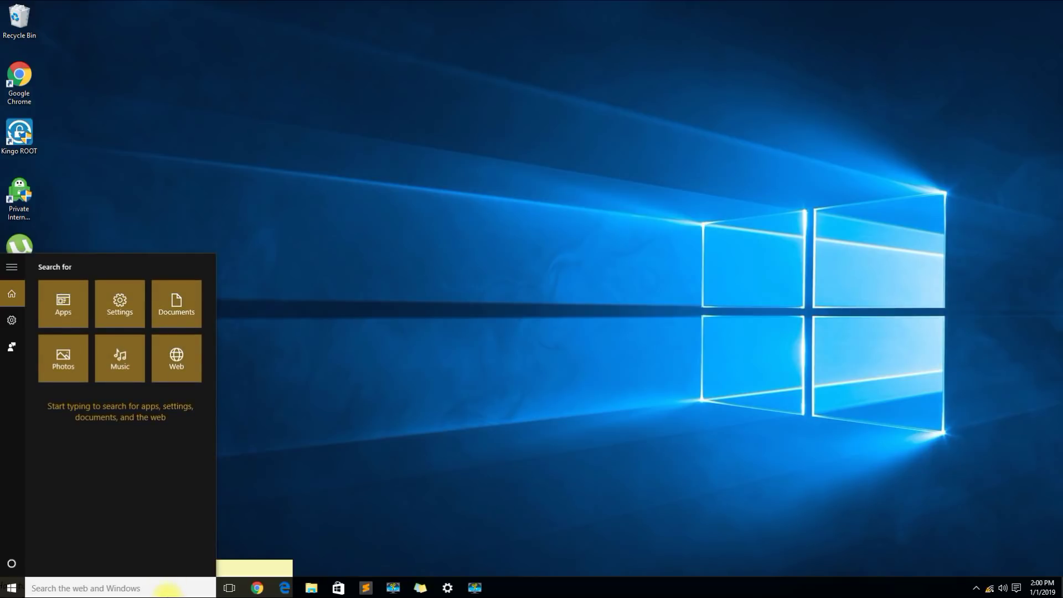
type("networ")
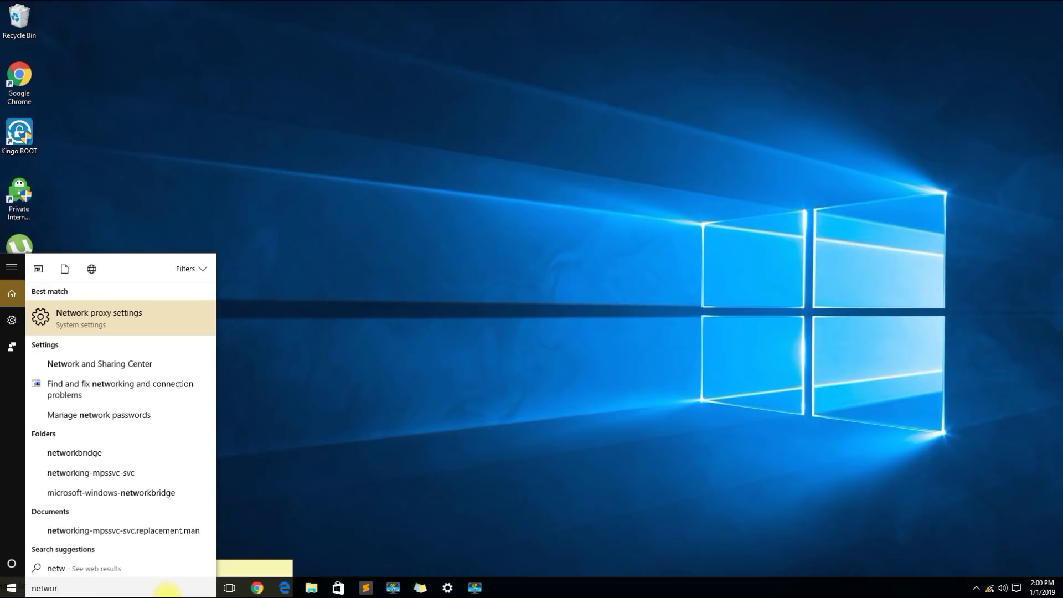
type("k and sharing")
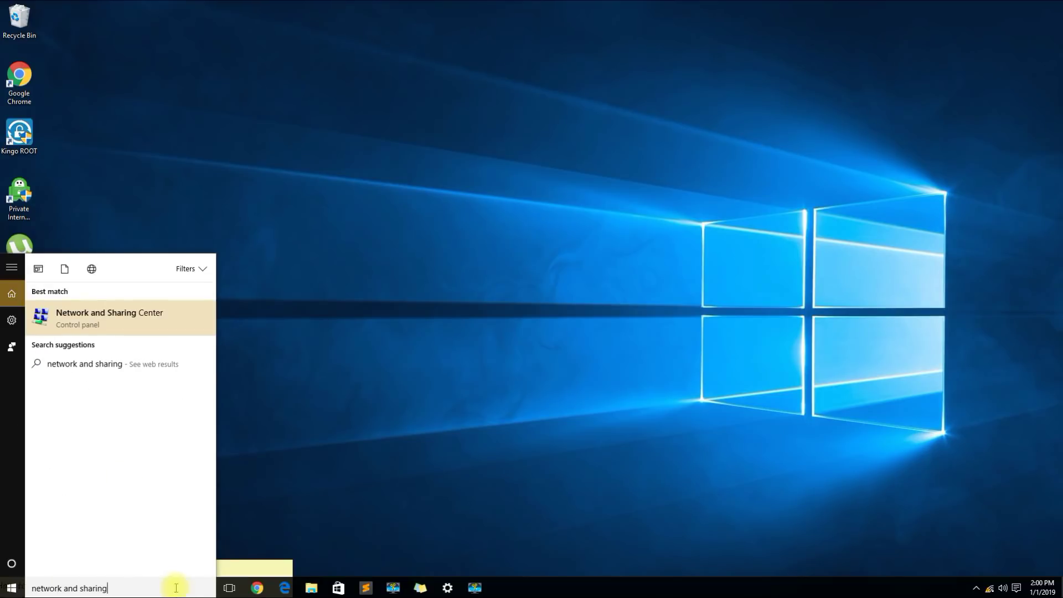
left_click(700, 510)
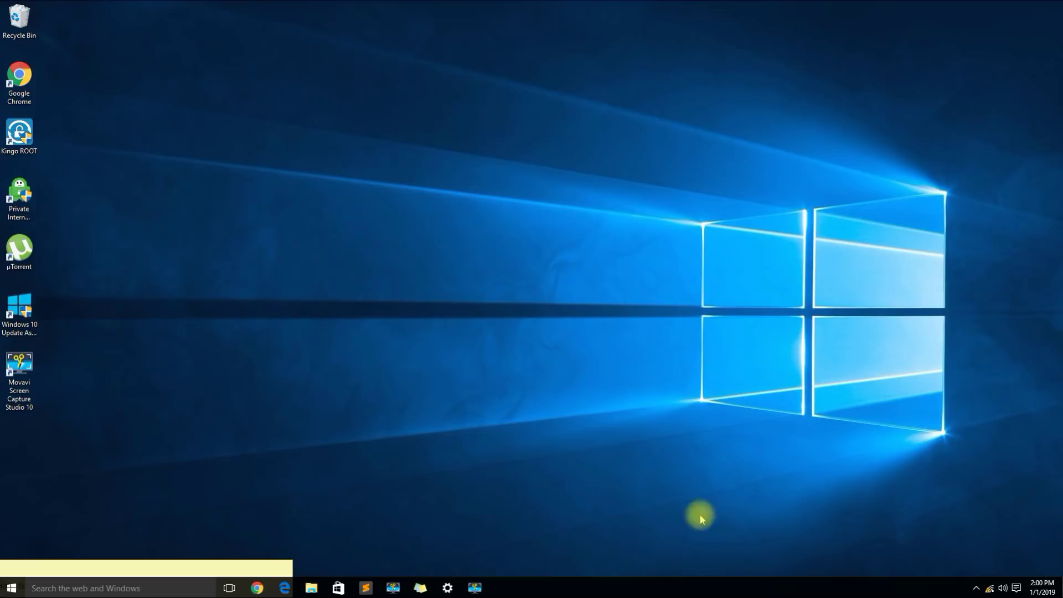
right_click(990, 589)
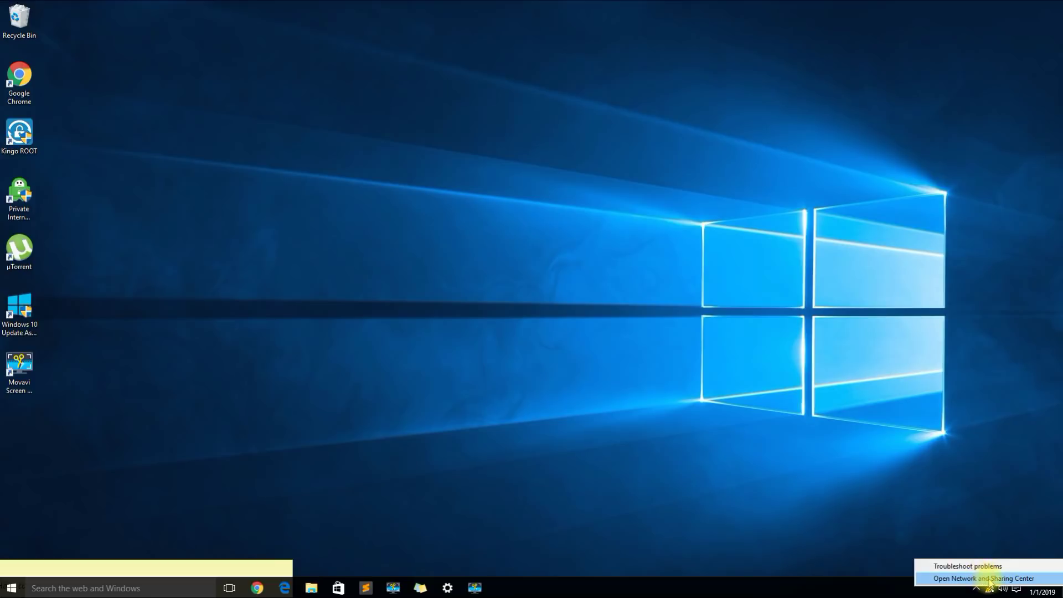
left_click(973, 511)
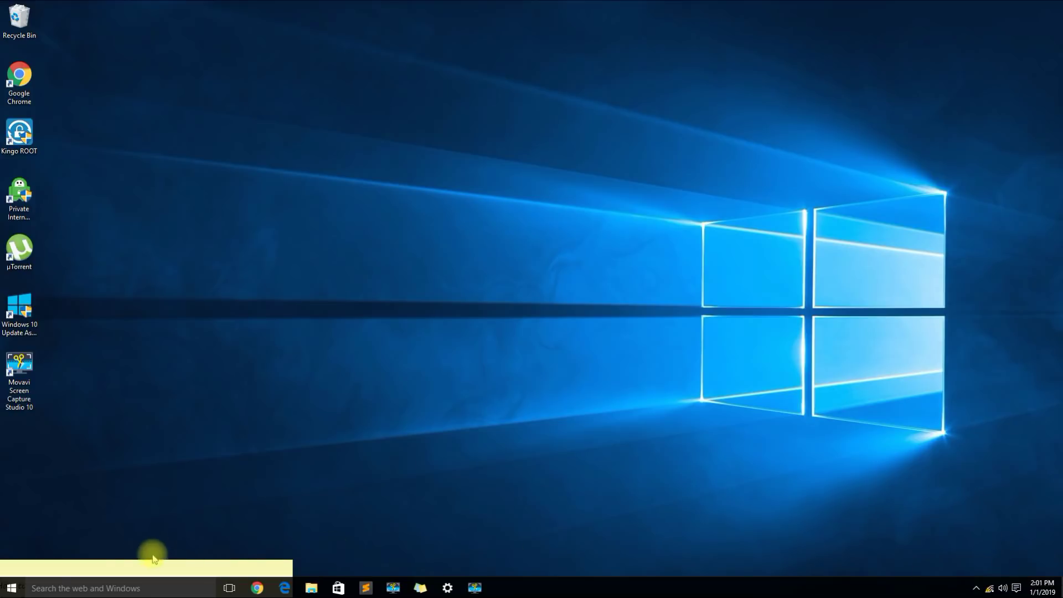
left_click(12, 588)
type("control")
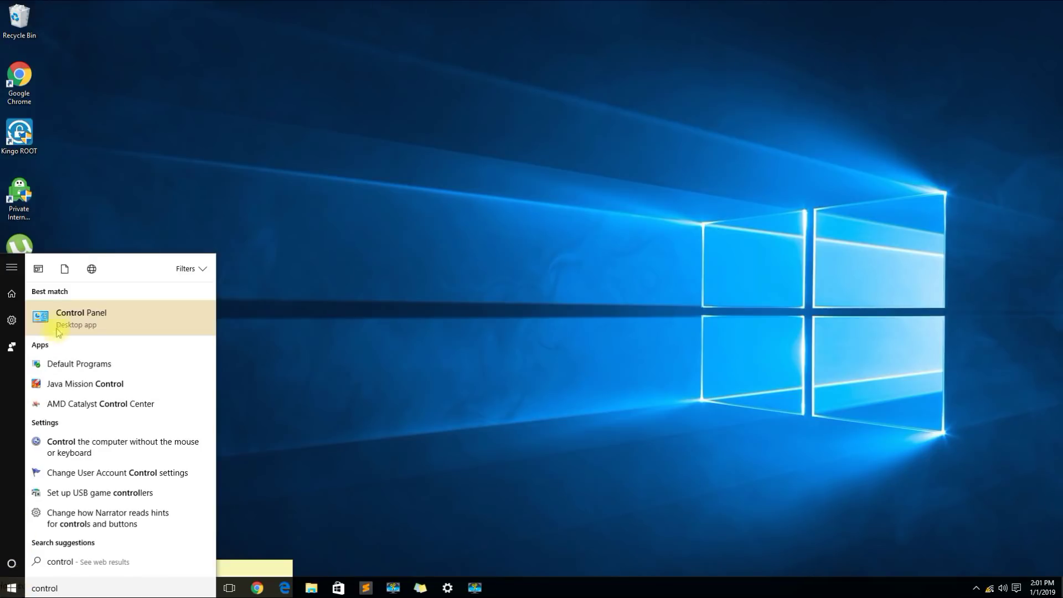
Step: Open Control Panel, switch the view to Category then Large icons, and open Network and Sharing Center
left_click(56, 318)
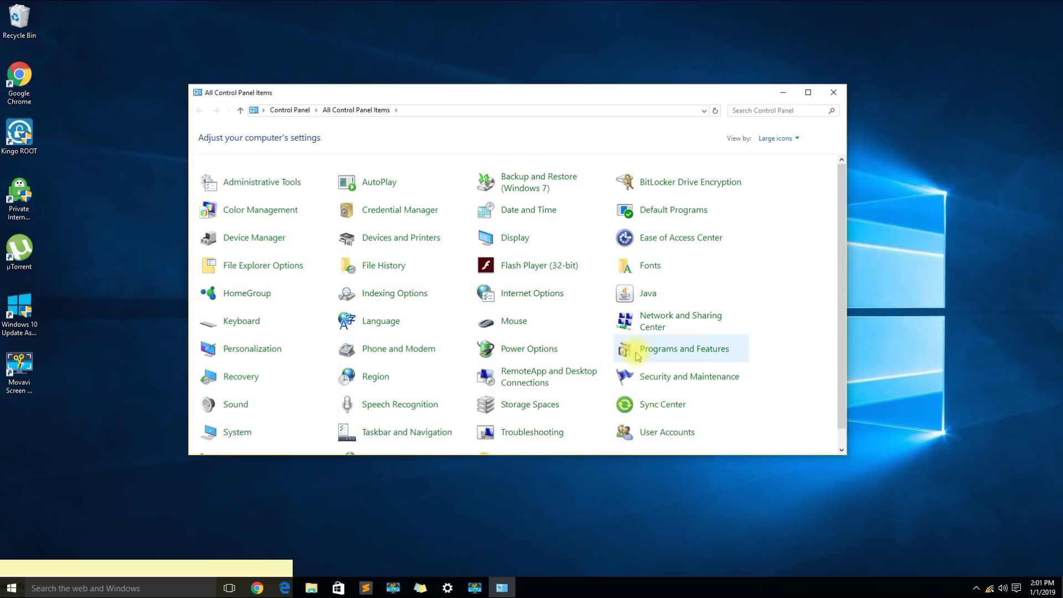
left_click(775, 139)
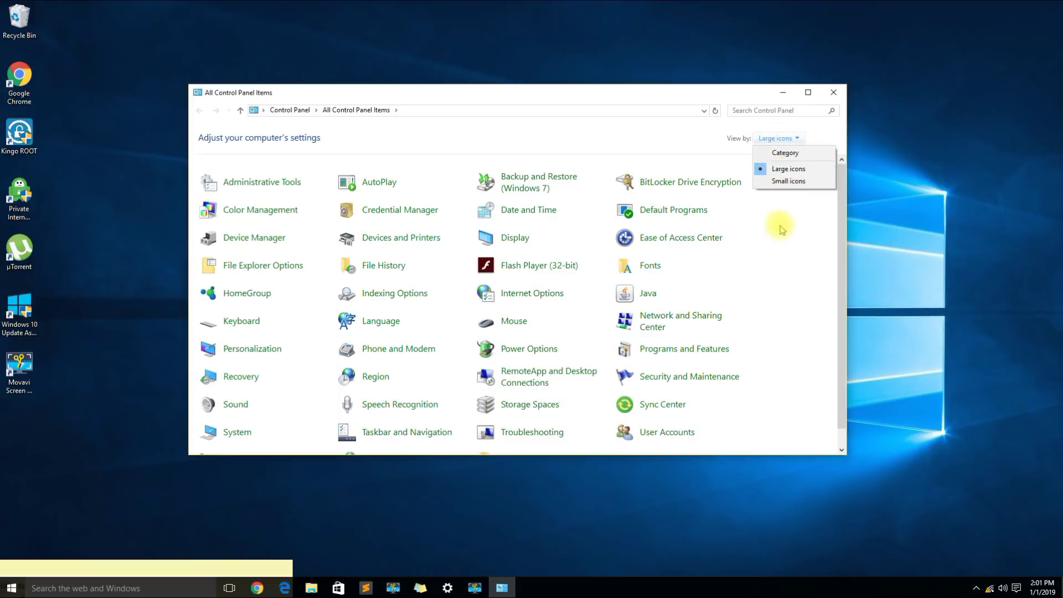
left_click(778, 152)
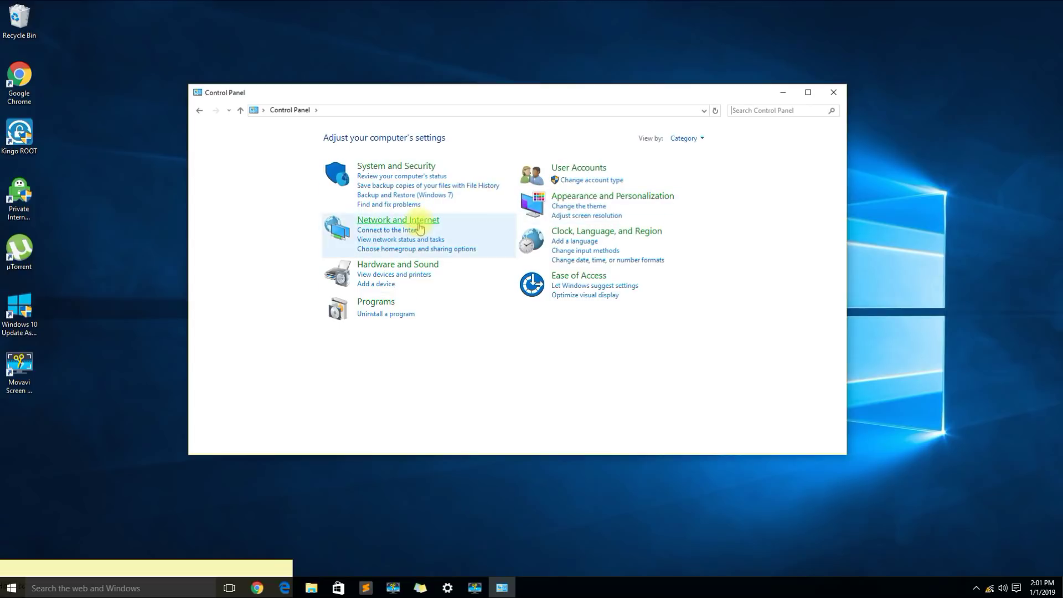
left_click(692, 140)
left_click(701, 169)
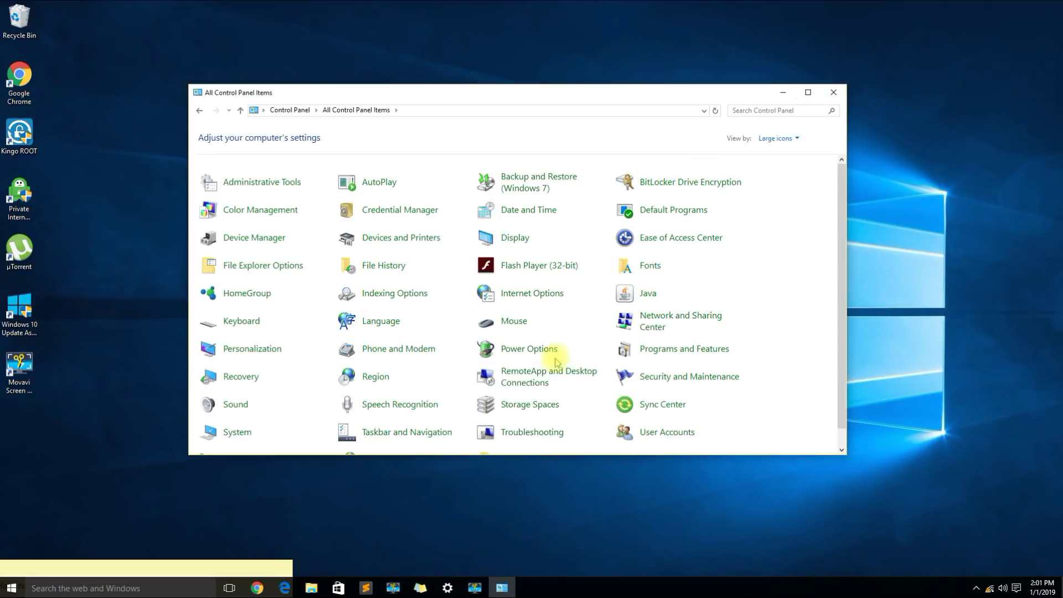
left_click(664, 320)
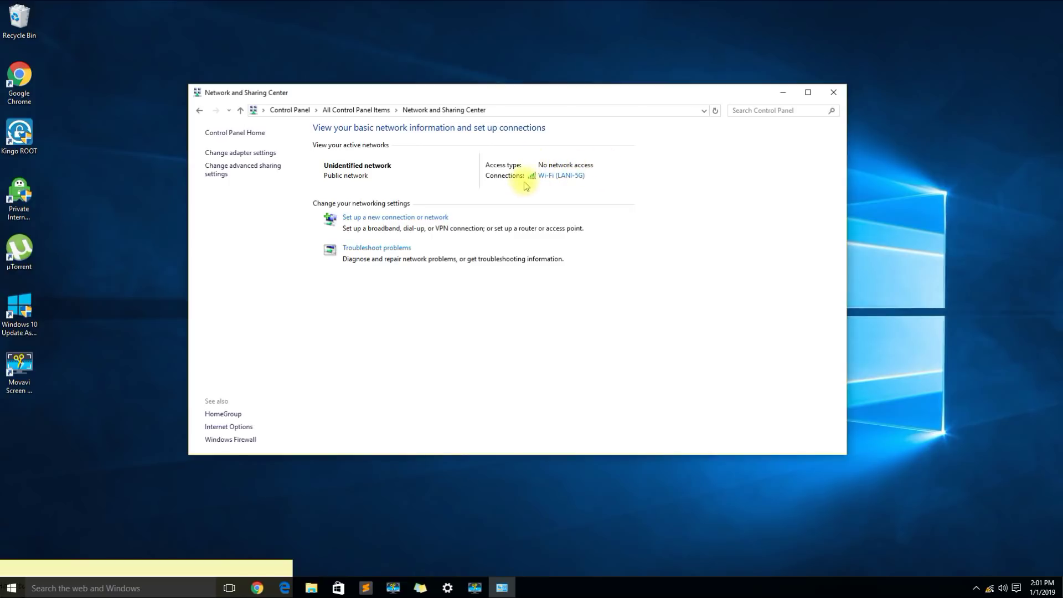
Step: In a new Chrome tab, try loading yahoo, which fails with No internet, then minimize Chrome
left_click(257, 588)
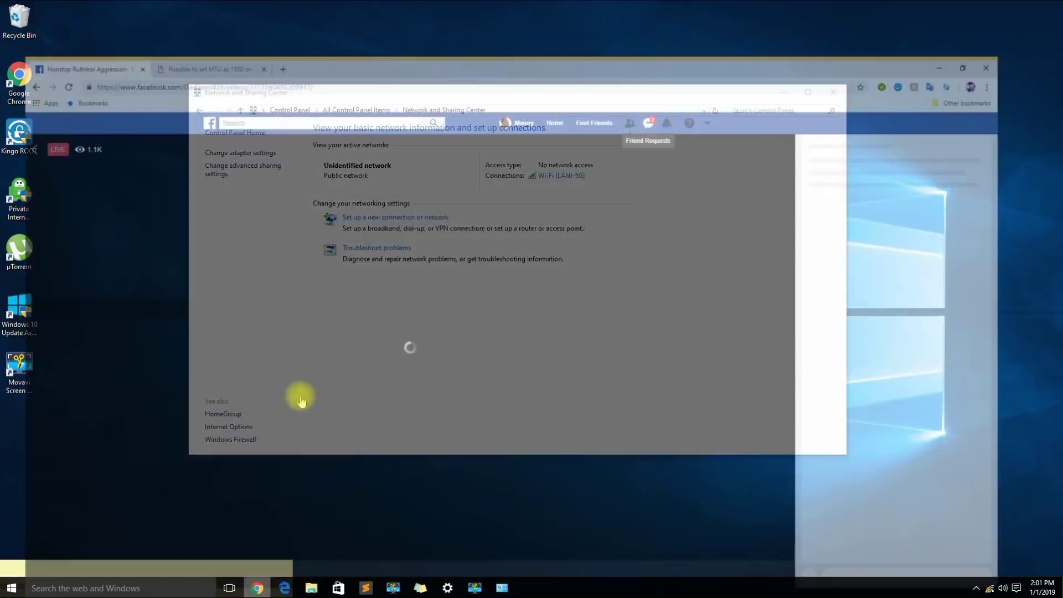
left_click(166, 8)
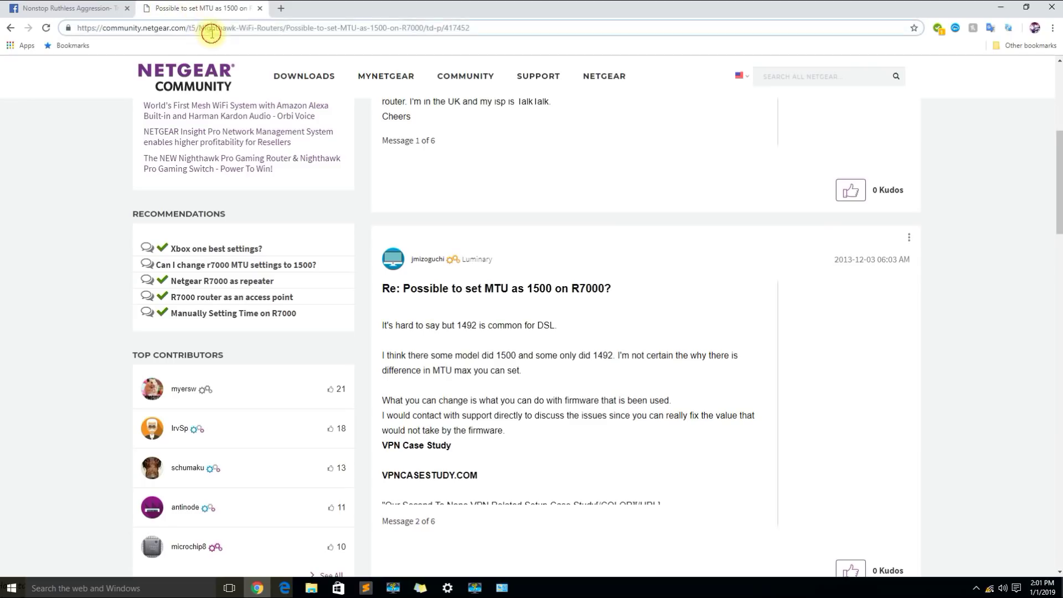
left_click(211, 28)
left_click(279, 8)
type("yahoo.com")
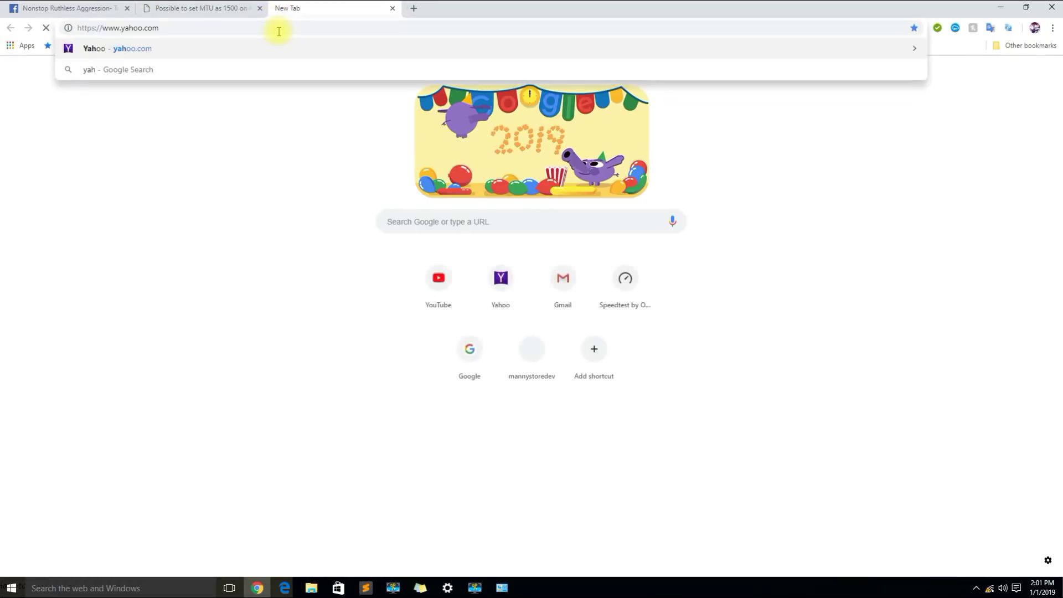
key("Return")
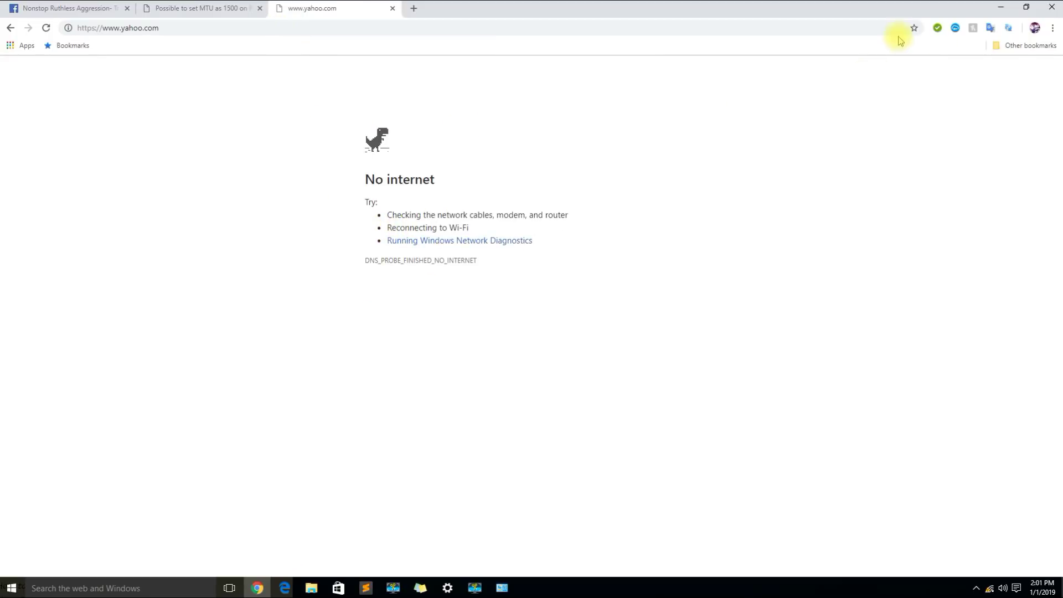
left_click(1001, 7)
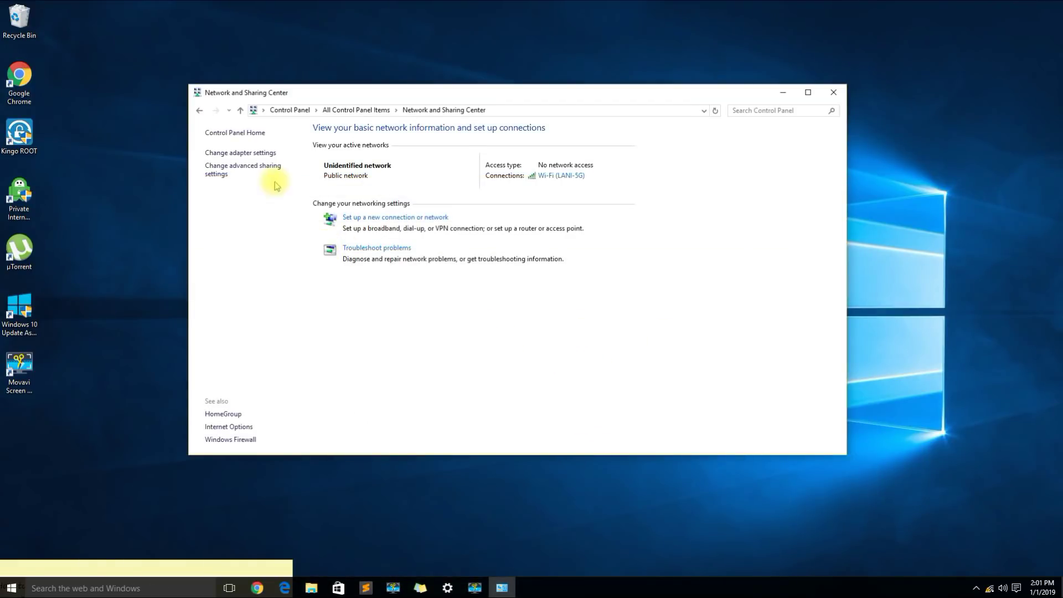
Step: Open Change adapter settings and compare the Ethernet and Wi-Fi adapters
left_click(252, 153)
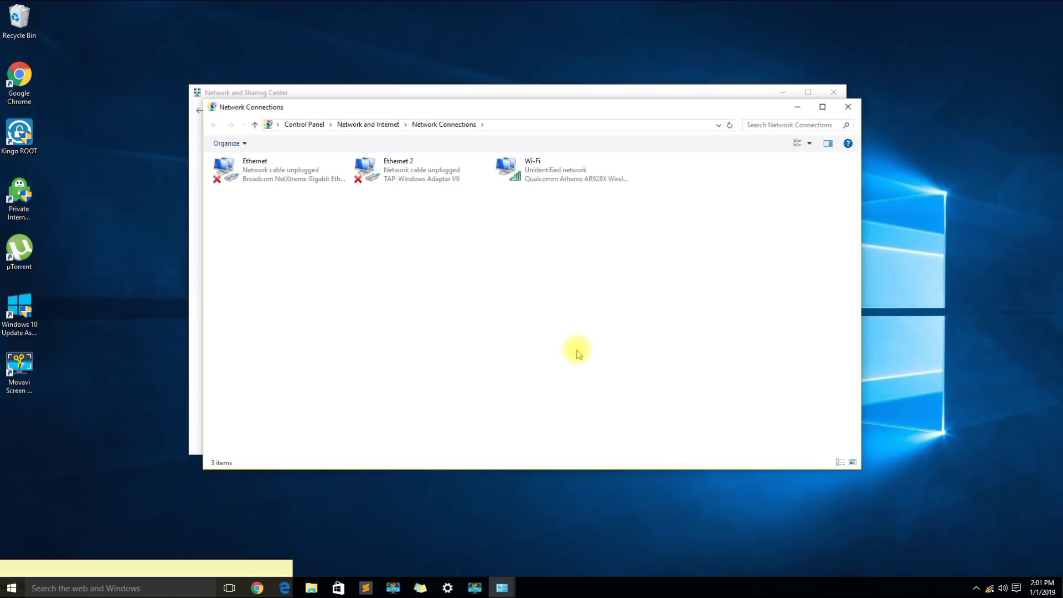
left_click(268, 170)
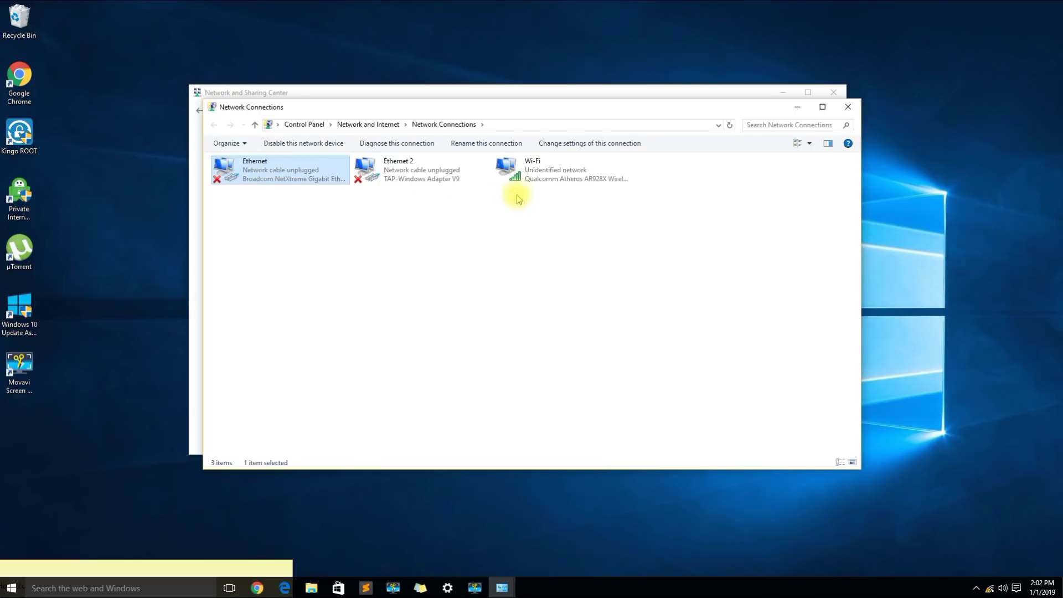
left_click(529, 178)
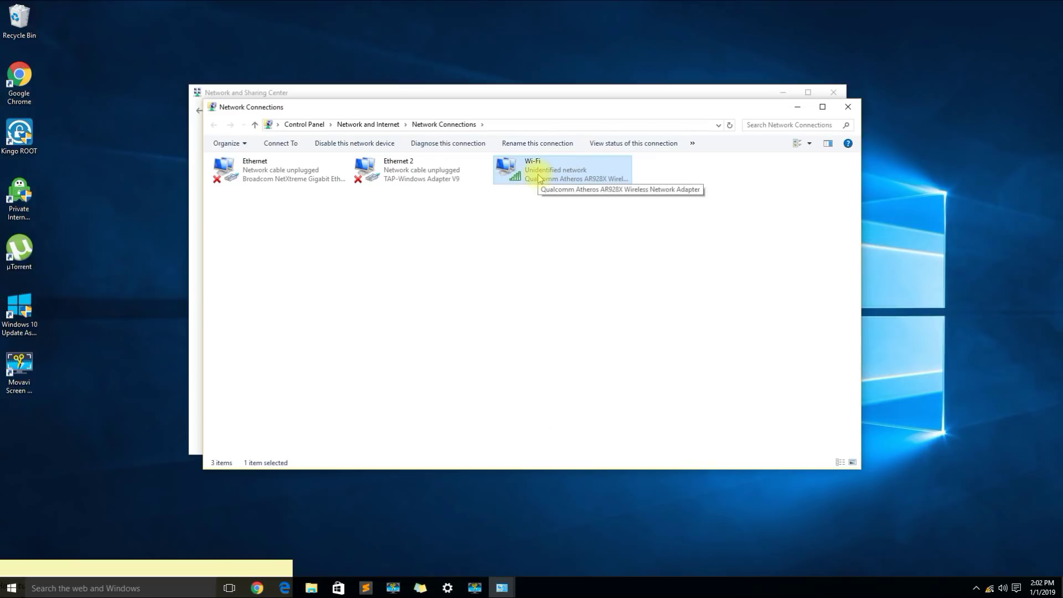
left_click(258, 172)
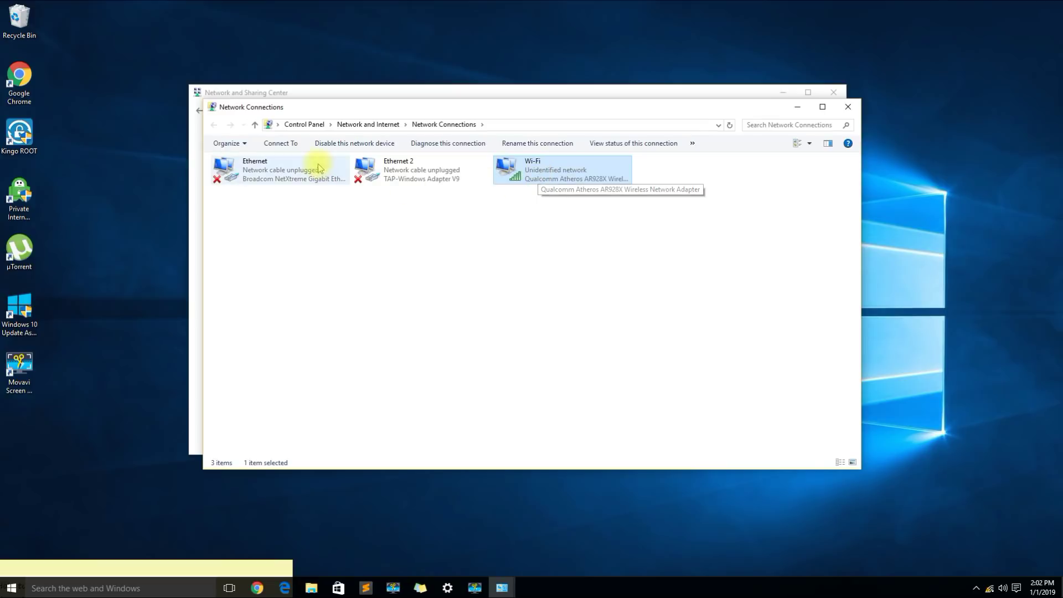
left_click(539, 176)
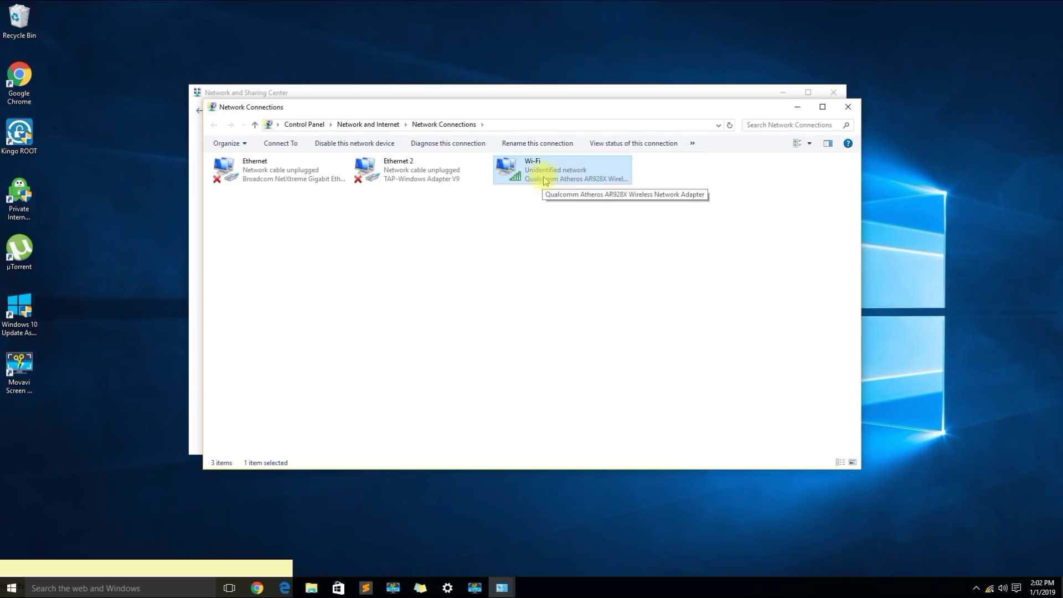
Step: Review Wi-Fi Status details: DHCP off, IPv4 192.168.3.25, gateway and DNS 192.168.3.1, then close them
right_click(546, 178)
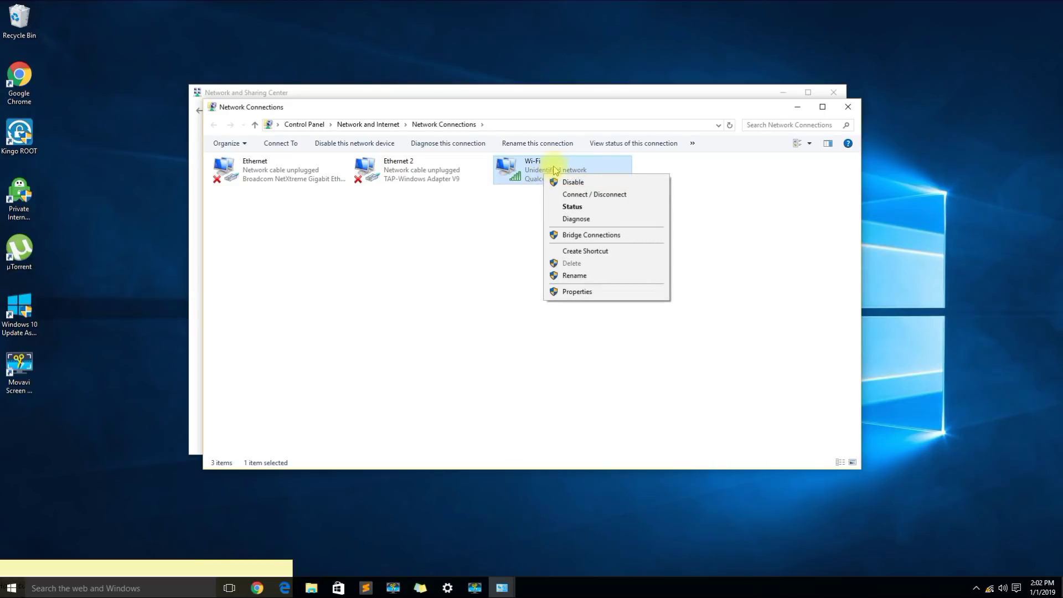
left_click(572, 206)
left_click_drag(647, 192, 873, 187)
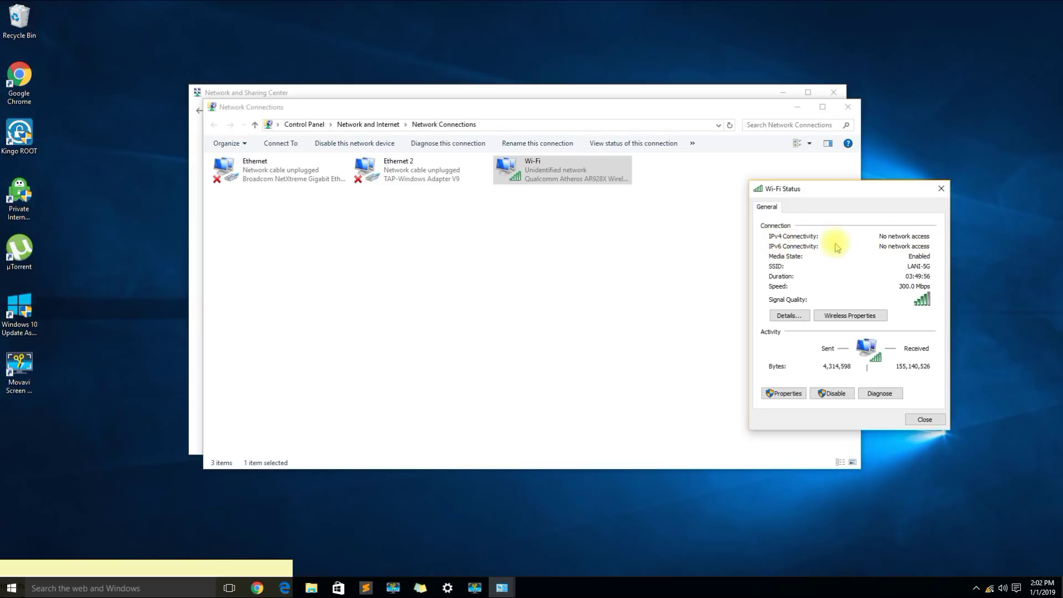
left_click(789, 315)
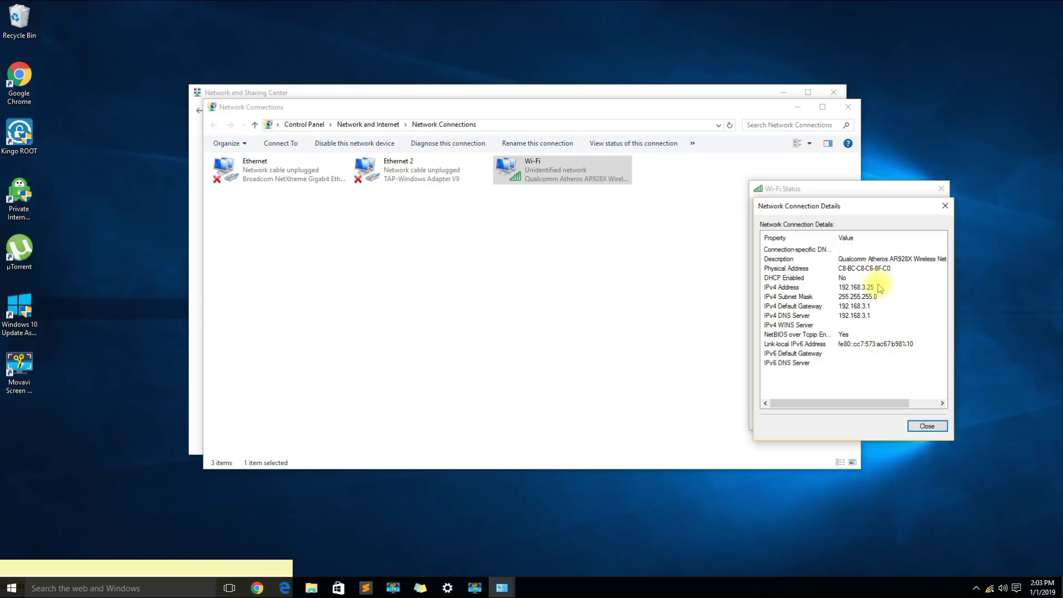
left_click(928, 426)
left_click(919, 422)
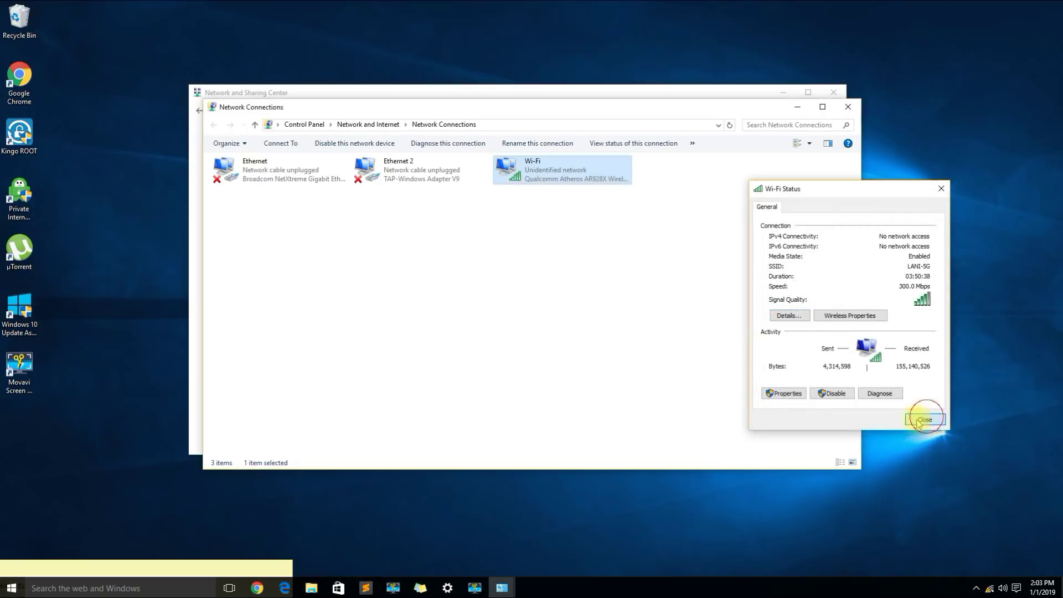
Step: Set the Wi-Fi adapter's IPv4 to obtain IP address and DNS server automatically
right_click(553, 166)
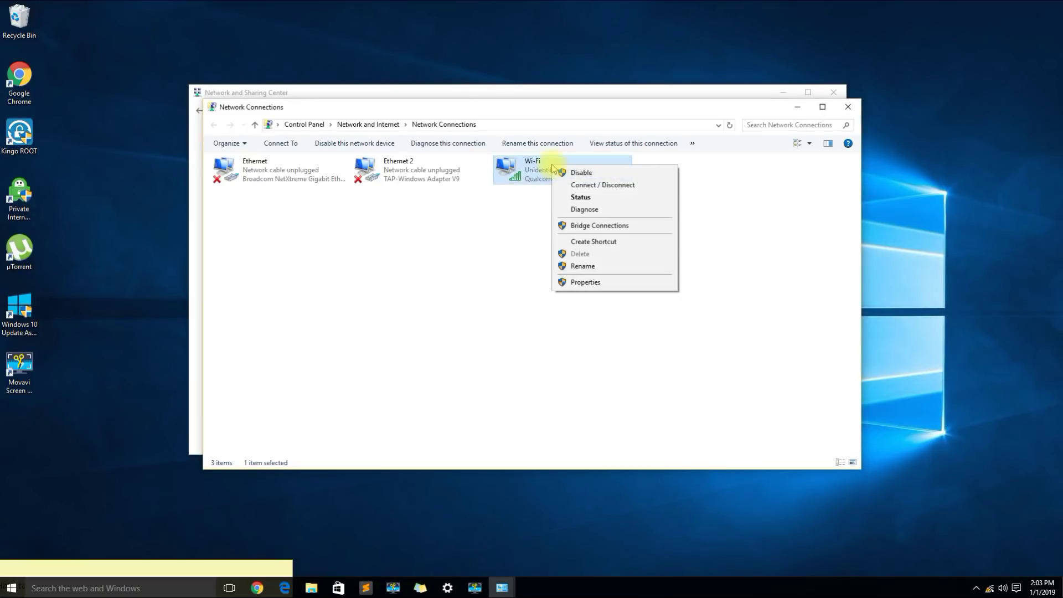
left_click(583, 281)
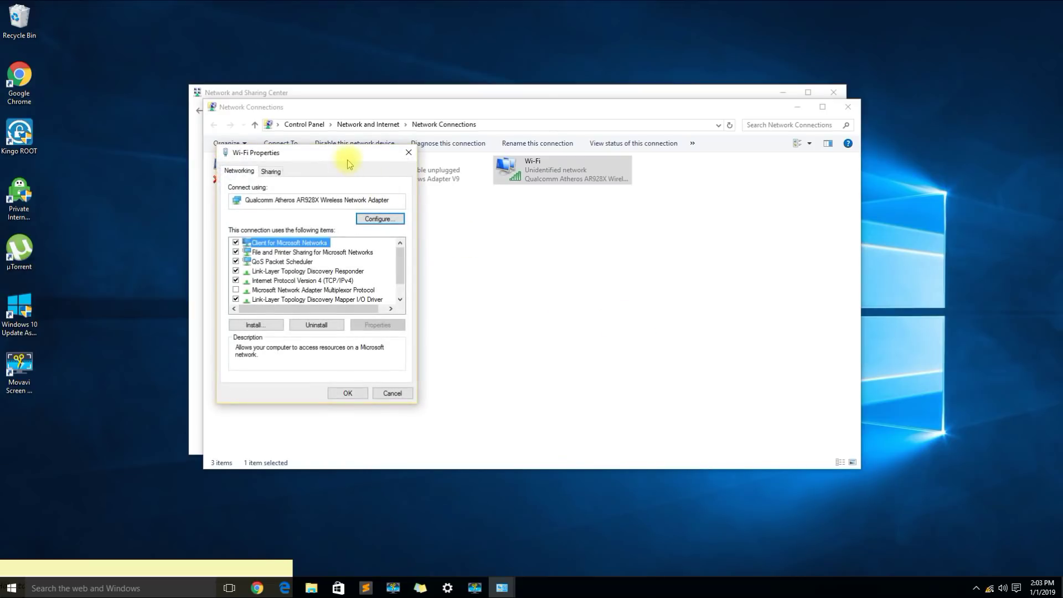
left_click_drag(347, 159, 219, 86)
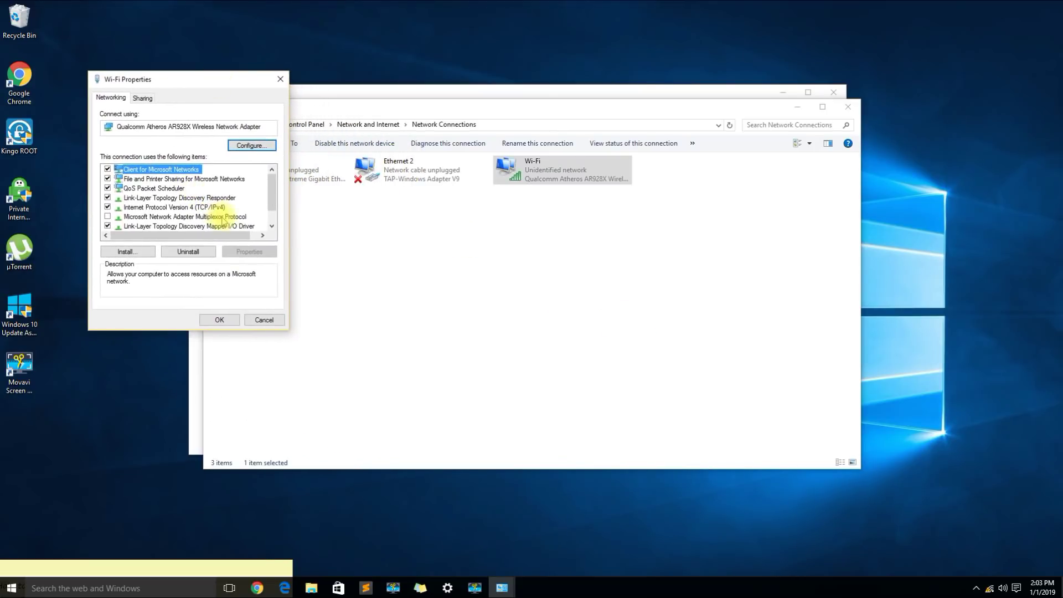
left_click(209, 207)
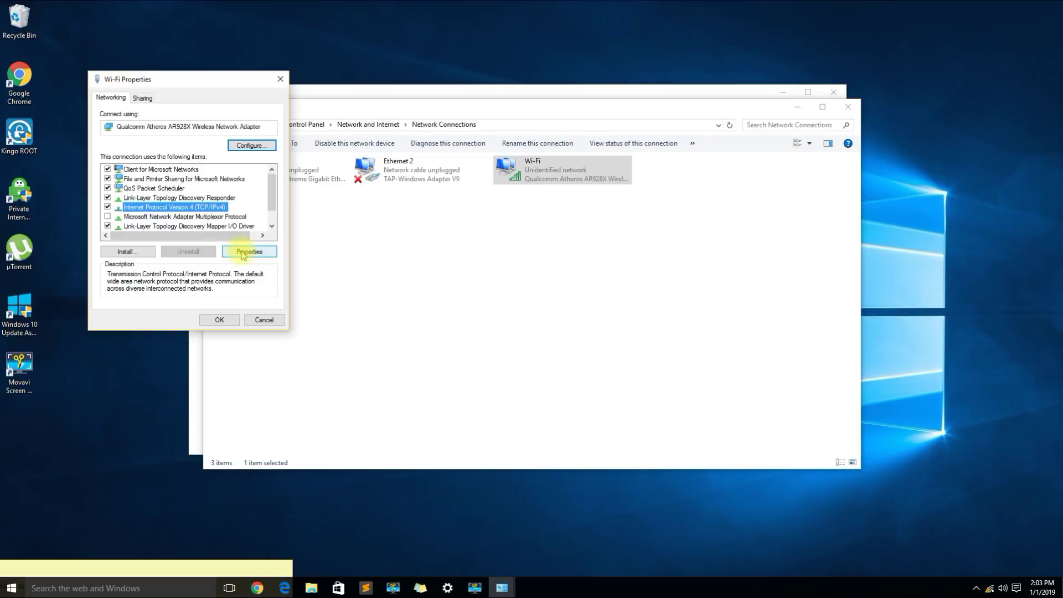
left_click(242, 254)
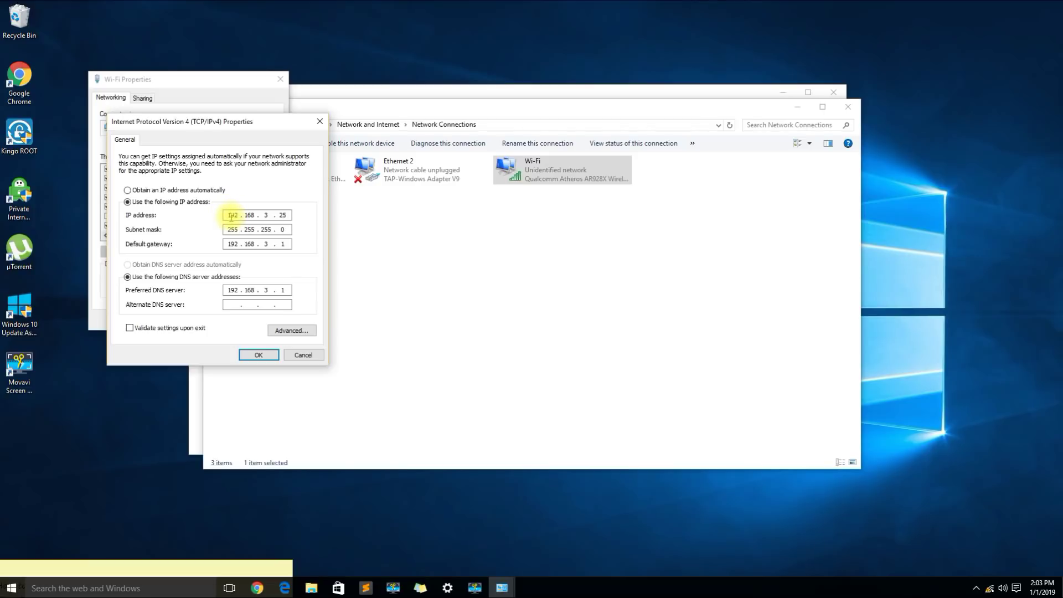
left_click(177, 191)
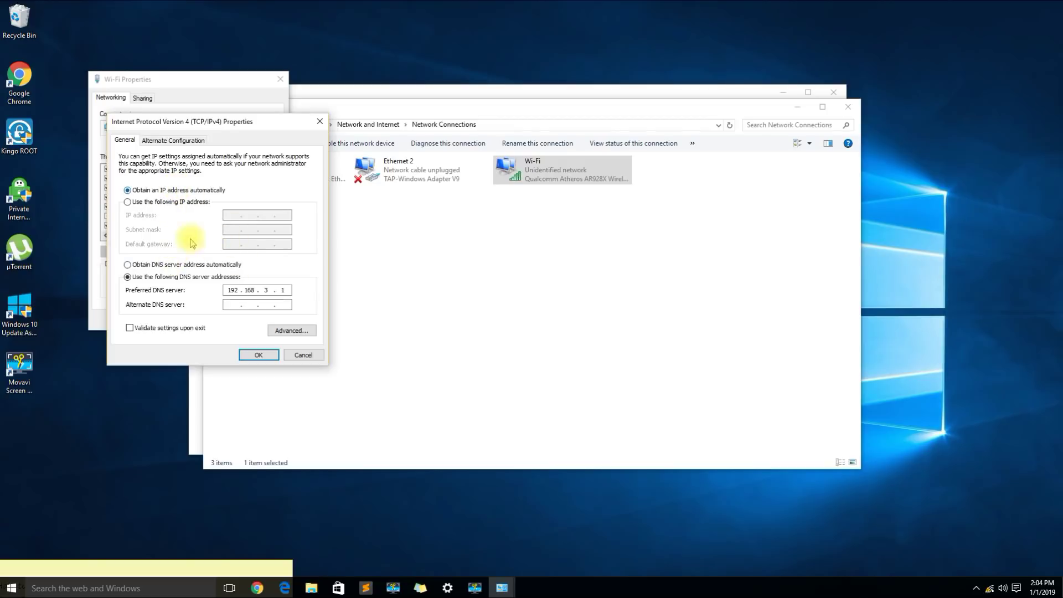
left_click(169, 265)
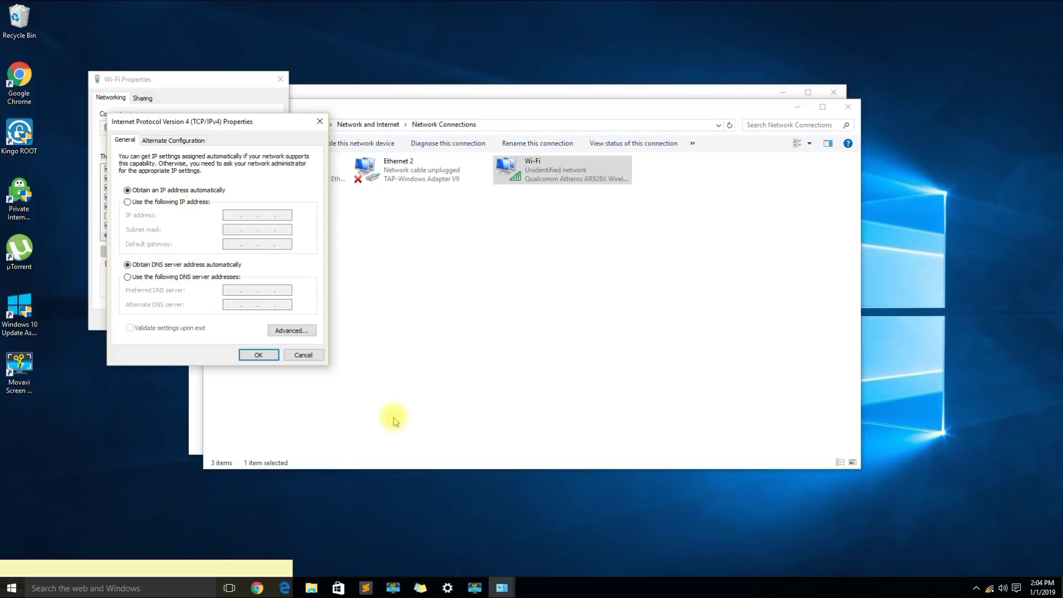
left_click(260, 356)
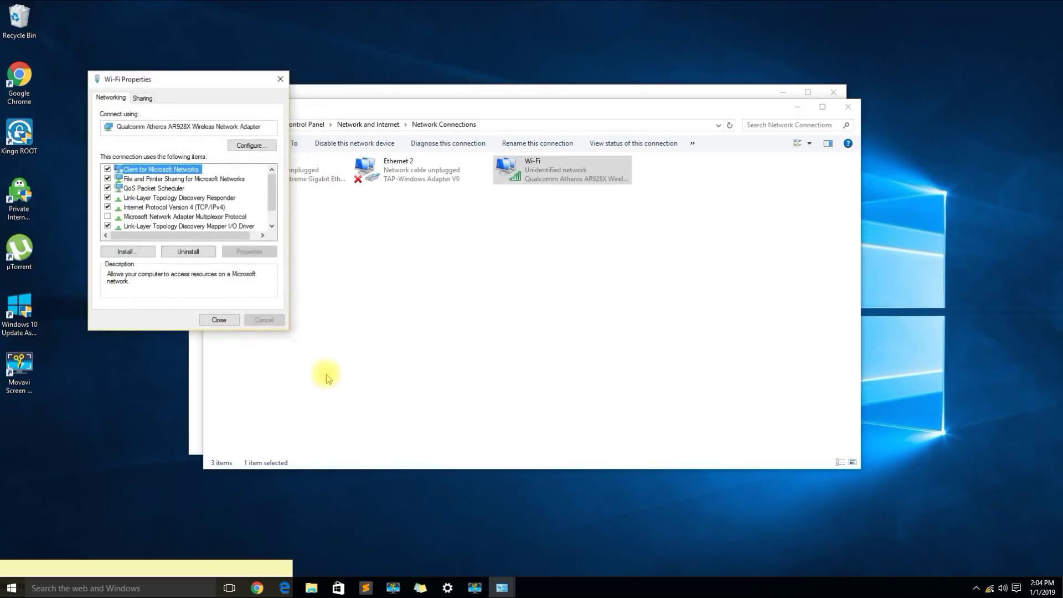
left_click(218, 320)
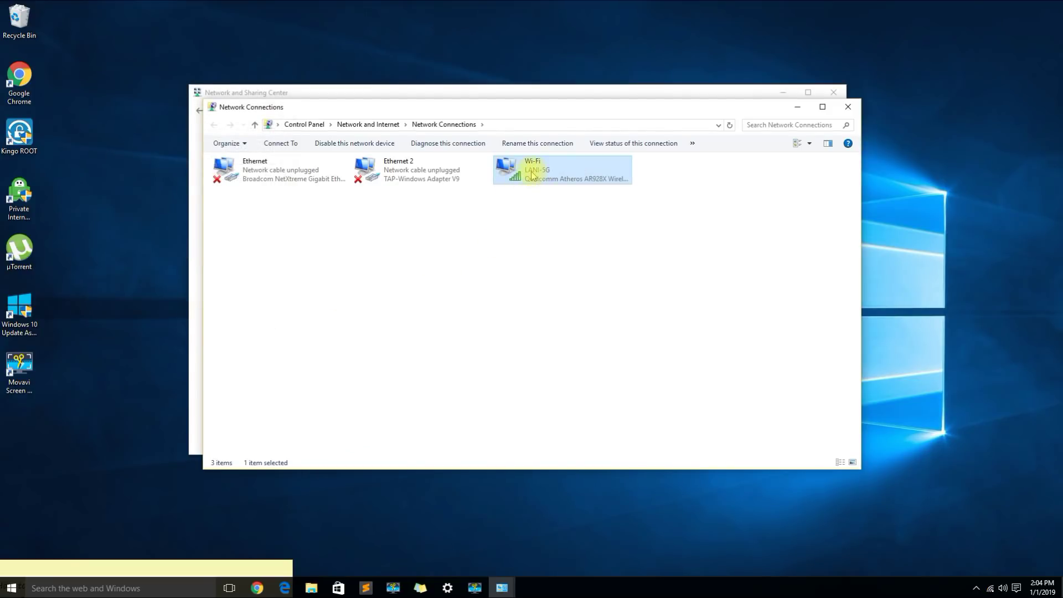
Step: Reload yahoo.com in Chrome to confirm it loads, then minimize Chrome
left_click(257, 588)
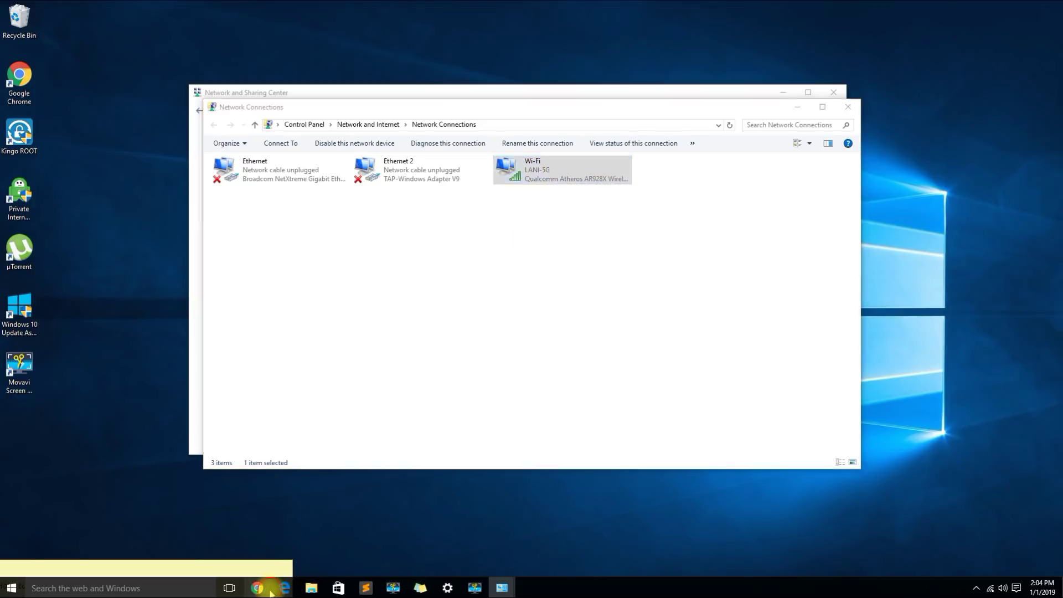
left_click(435, 23)
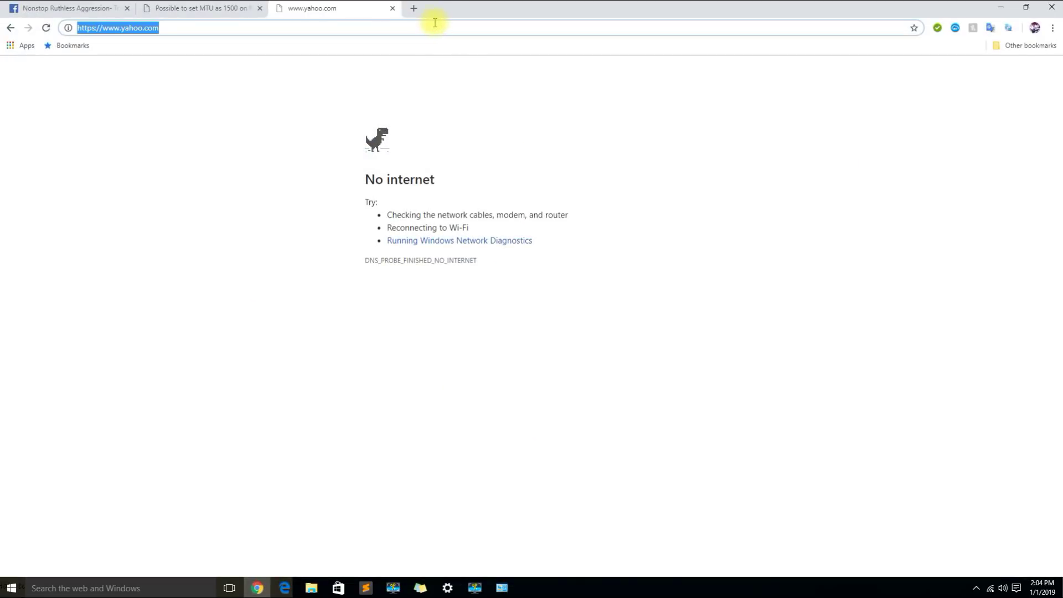
key("Return")
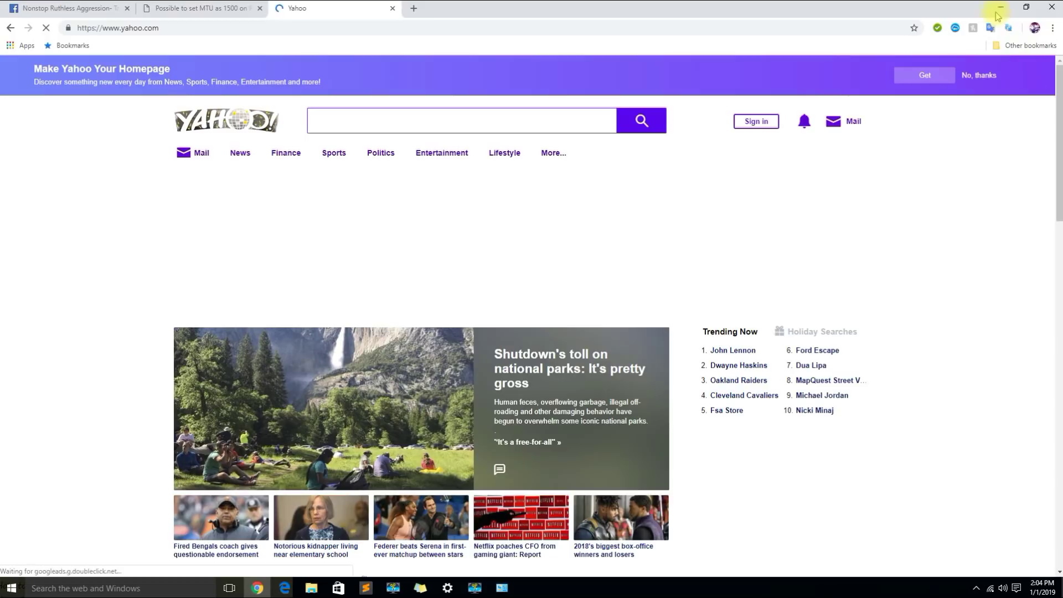
left_click(998, 9)
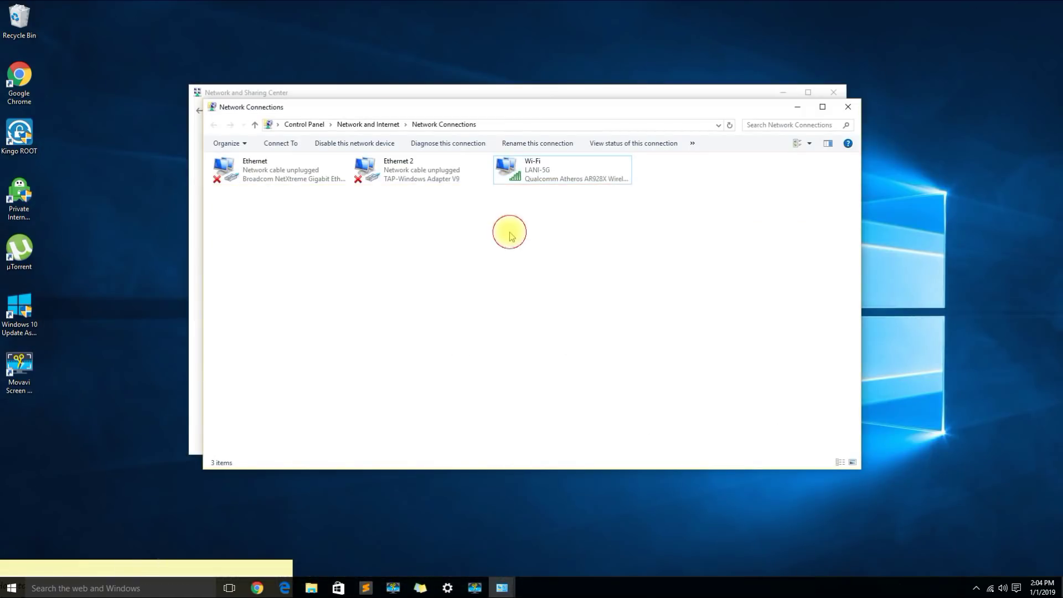
Step: Disable the Wi-Fi adapter, then enable it again
left_click(521, 174)
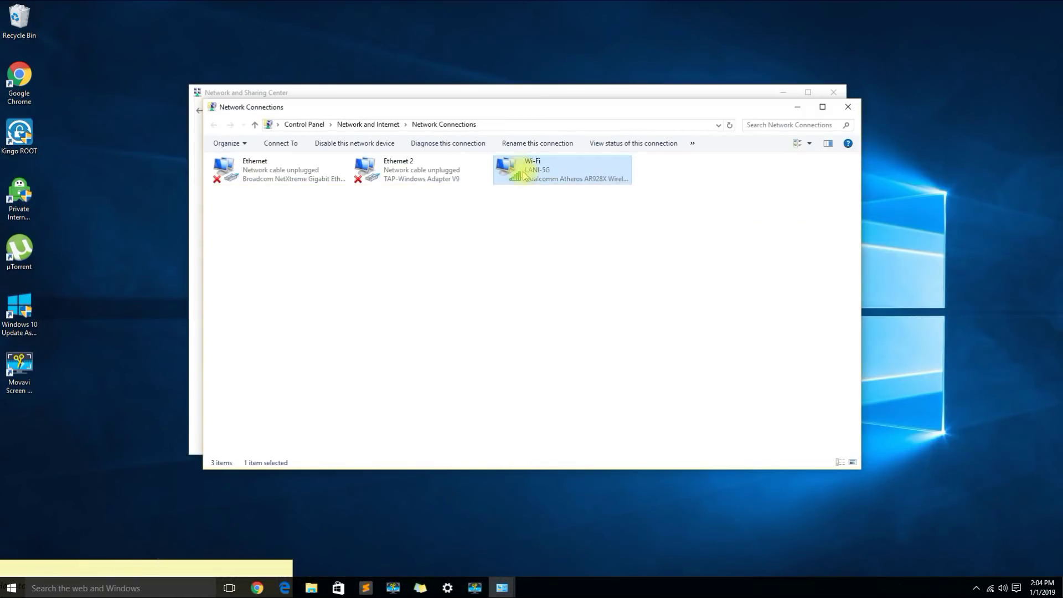
right_click(525, 172)
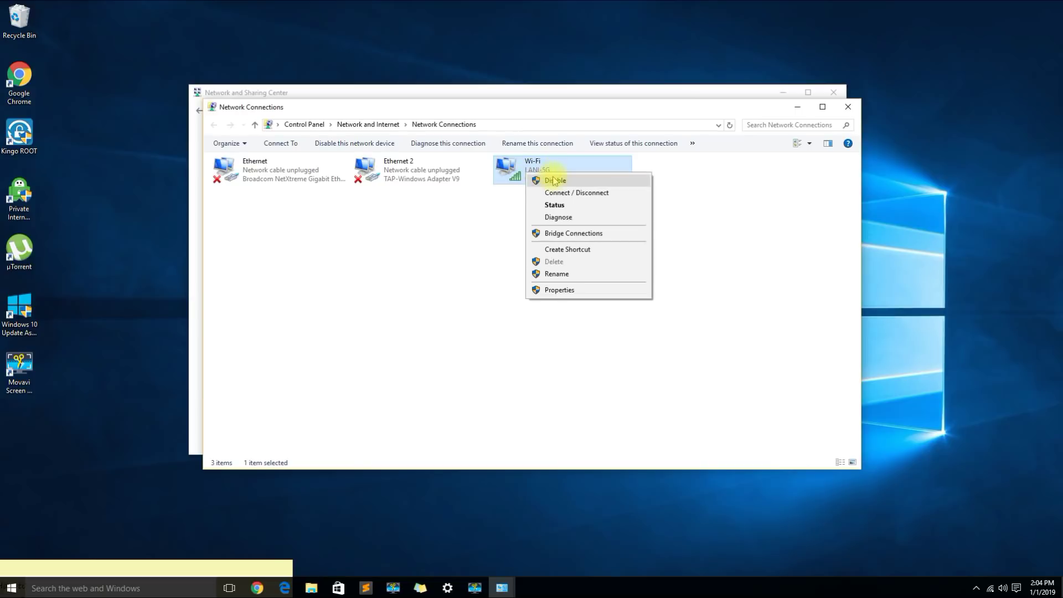
left_click(561, 180)
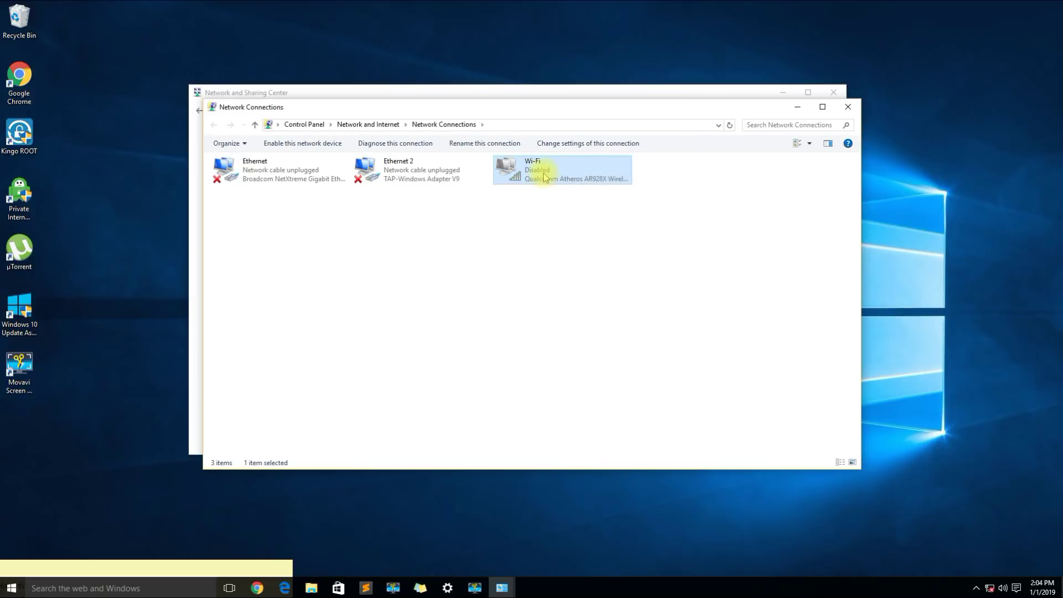
right_click(530, 179)
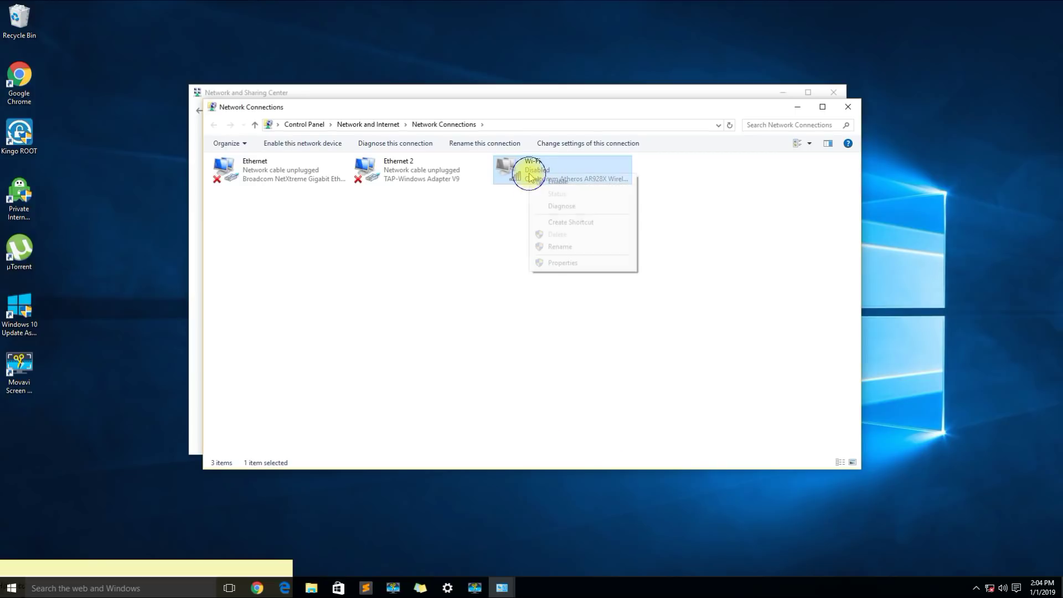
left_click(540, 181)
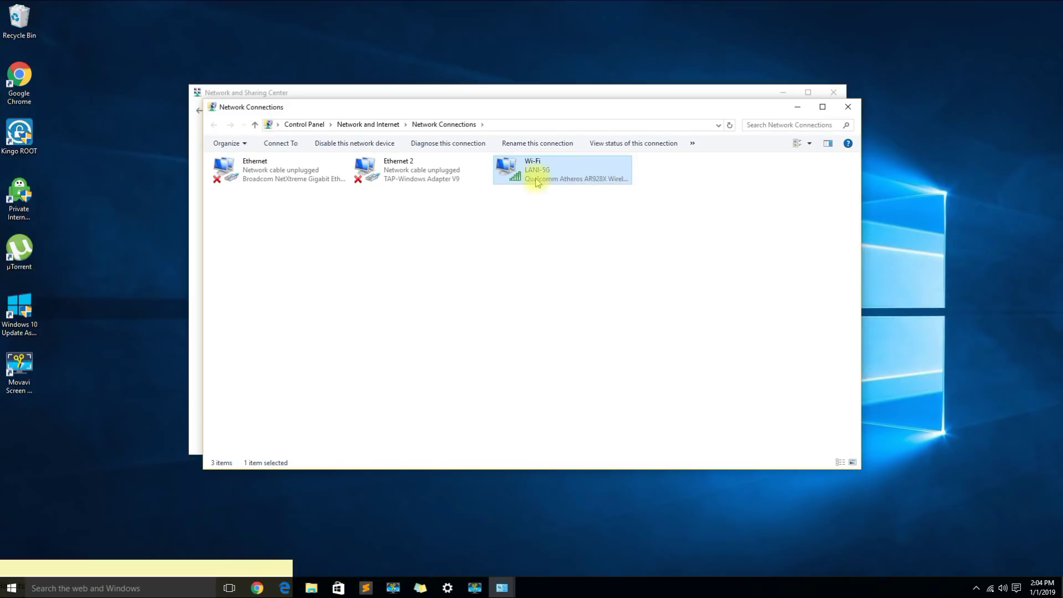
left_click(257, 588)
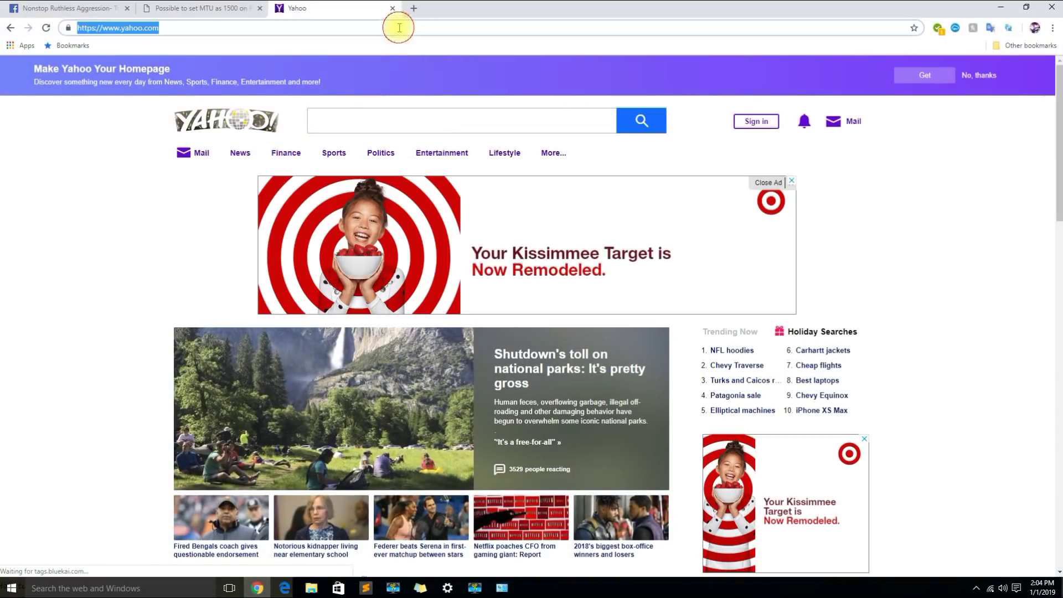
left_click(1001, 7)
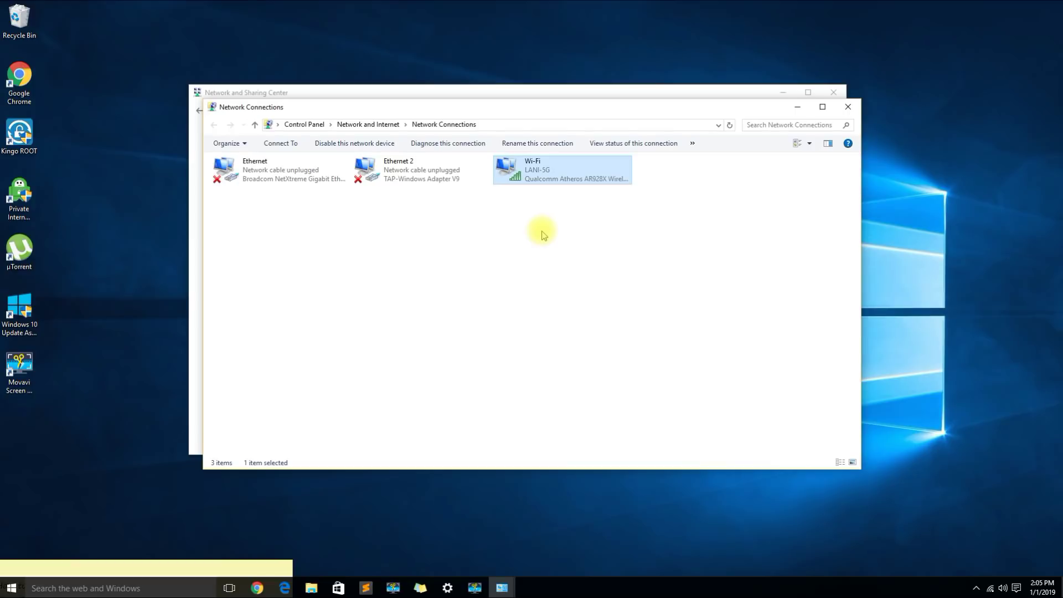
left_click(481, 173)
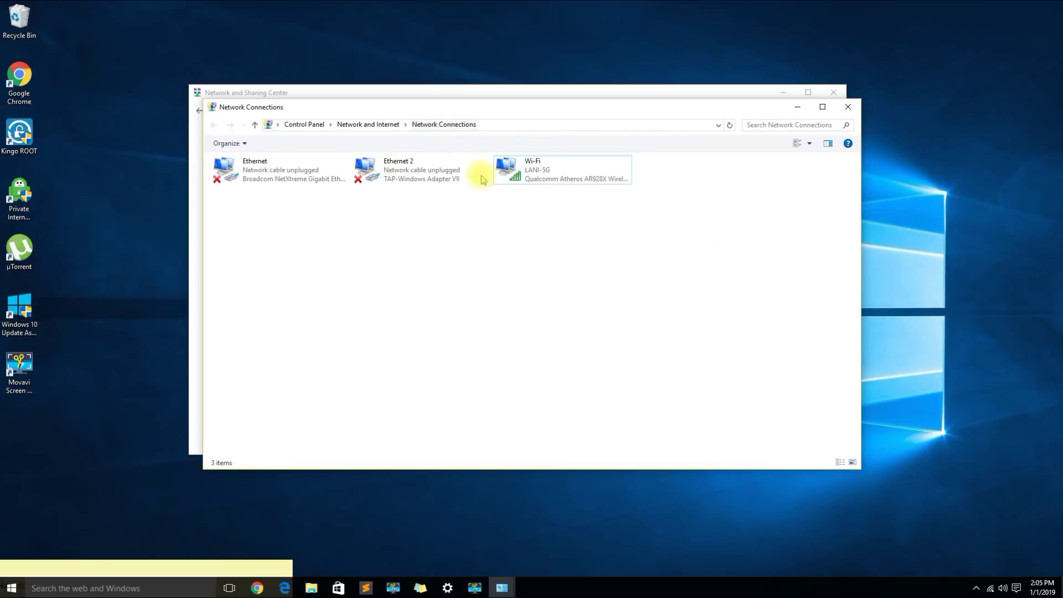
Step: Open the Wi-Fi adapter's Internet Protocol Version 4 (TCP/IPv4) properties and move the dialog top-left
left_click(517, 174)
right_click(517, 174)
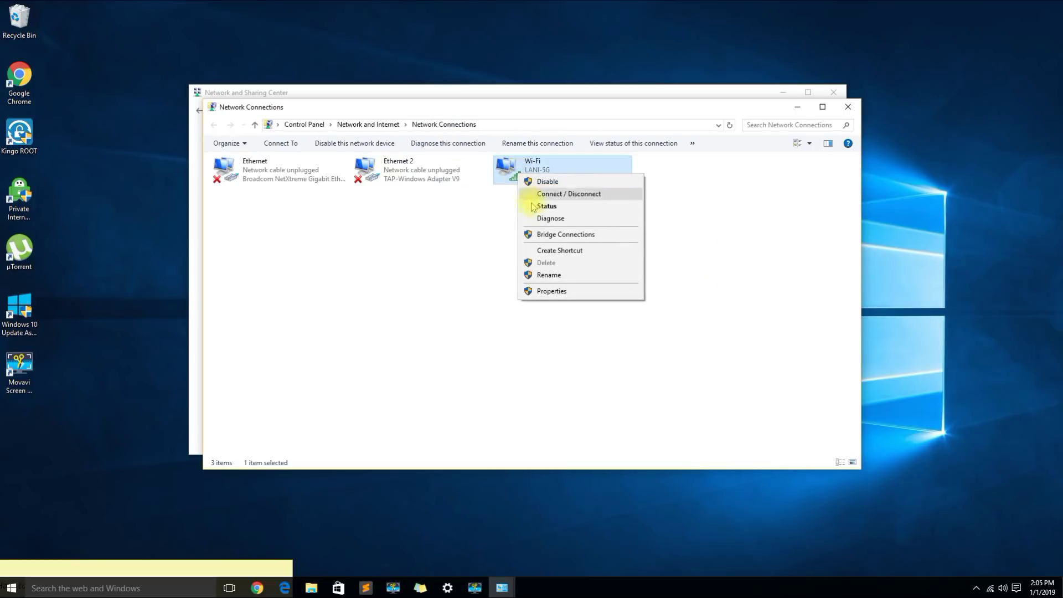
left_click(548, 291)
left_click(302, 281)
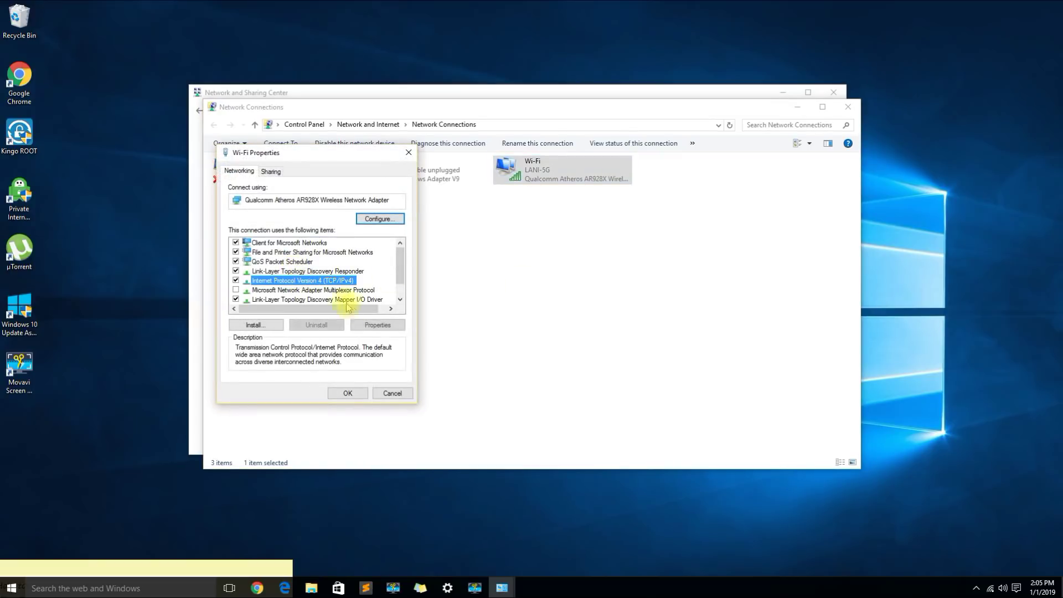
left_click(377, 326)
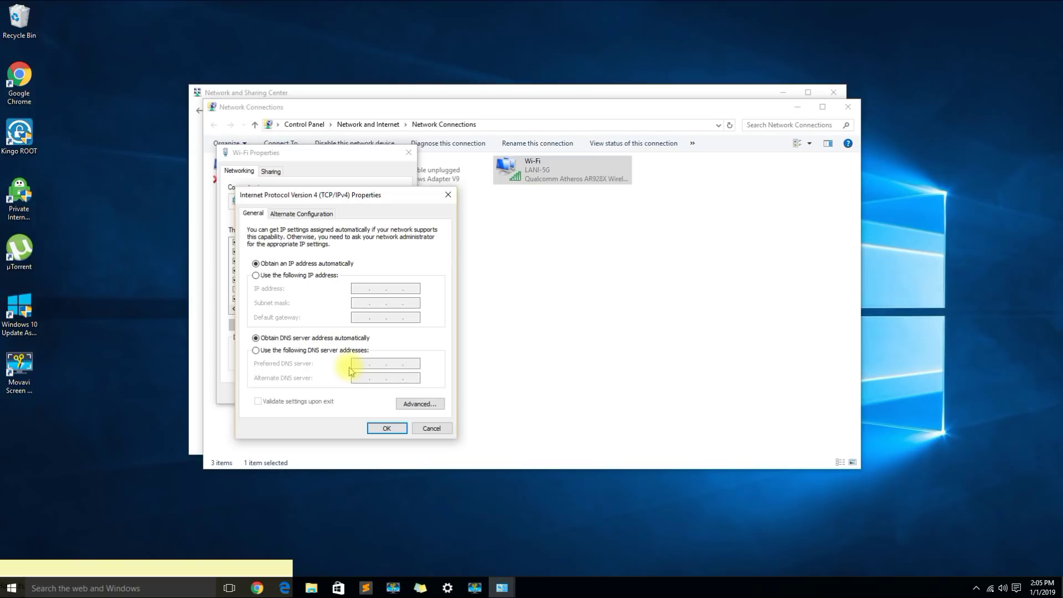
left_click_drag(372, 195, 216, 34)
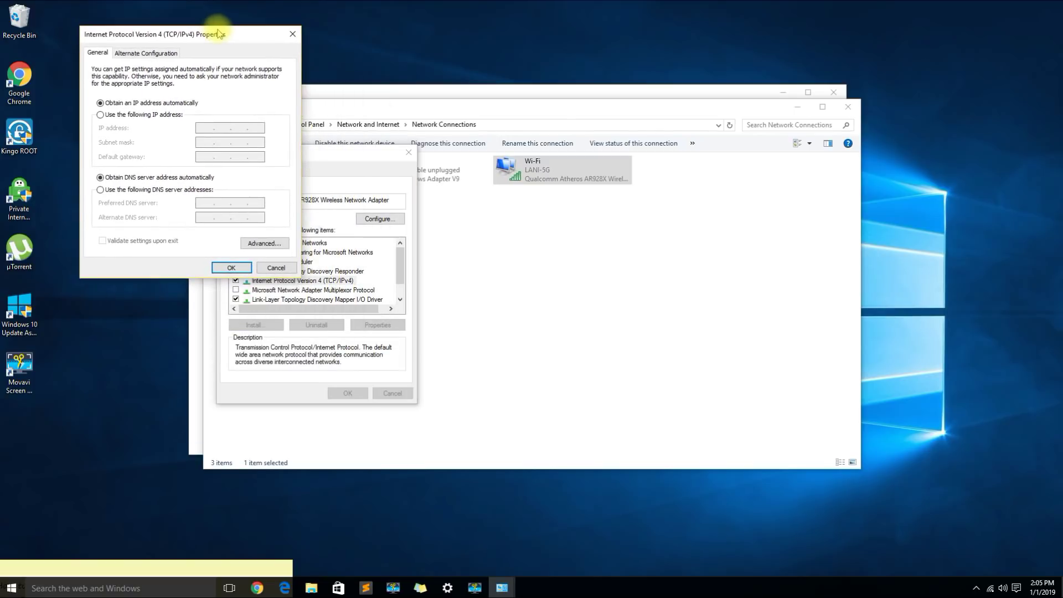
Step: Switch to a static IP address 192.168.1.50 with subnet mask 255.255.255.0
left_click(130, 116)
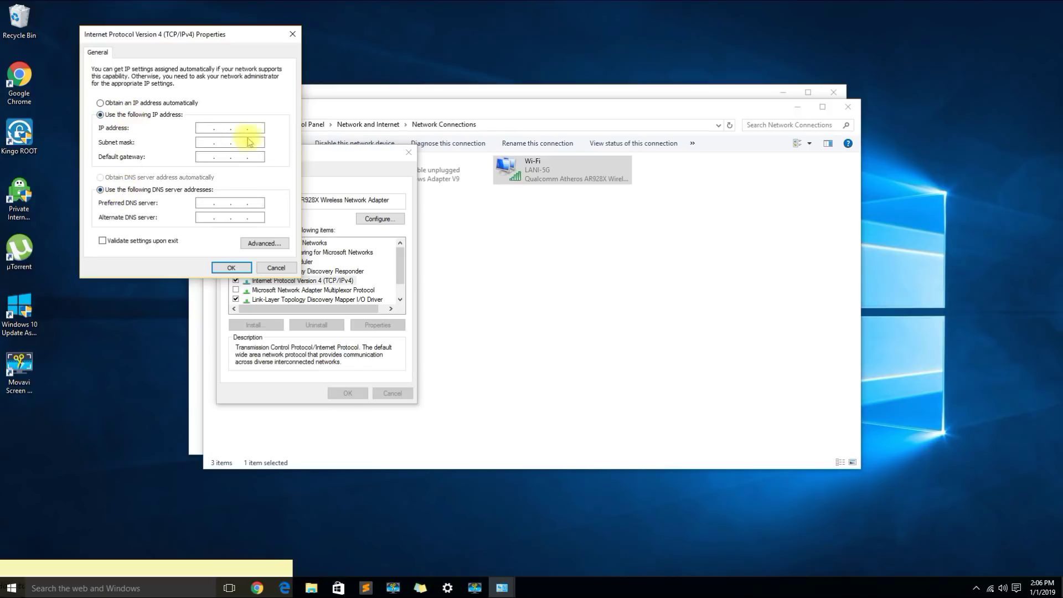
left_click(206, 128)
type("192 . 168 . ")
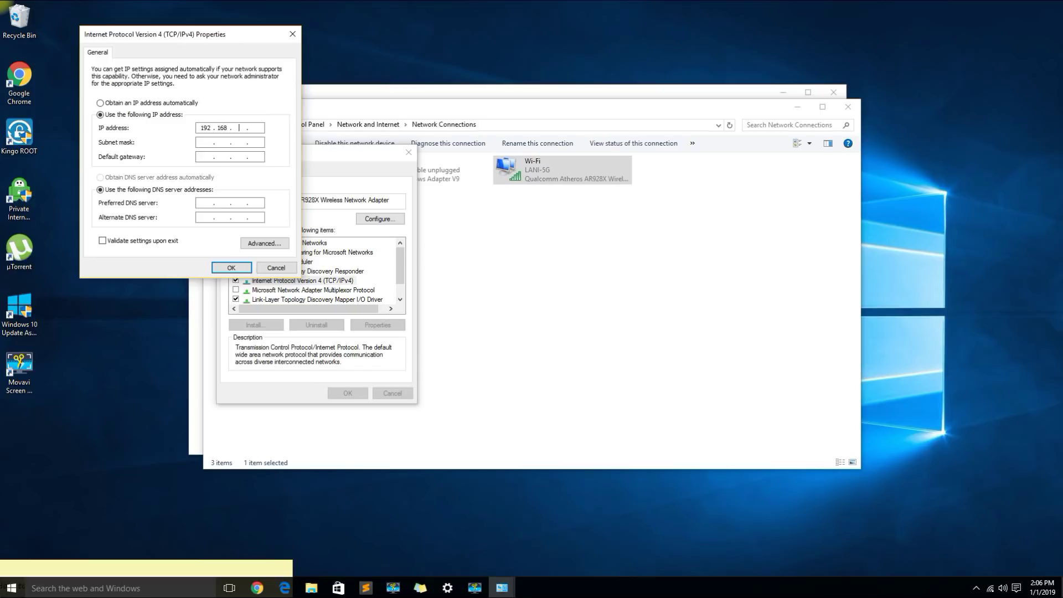
type("1 . 50")
left_click(202, 143)
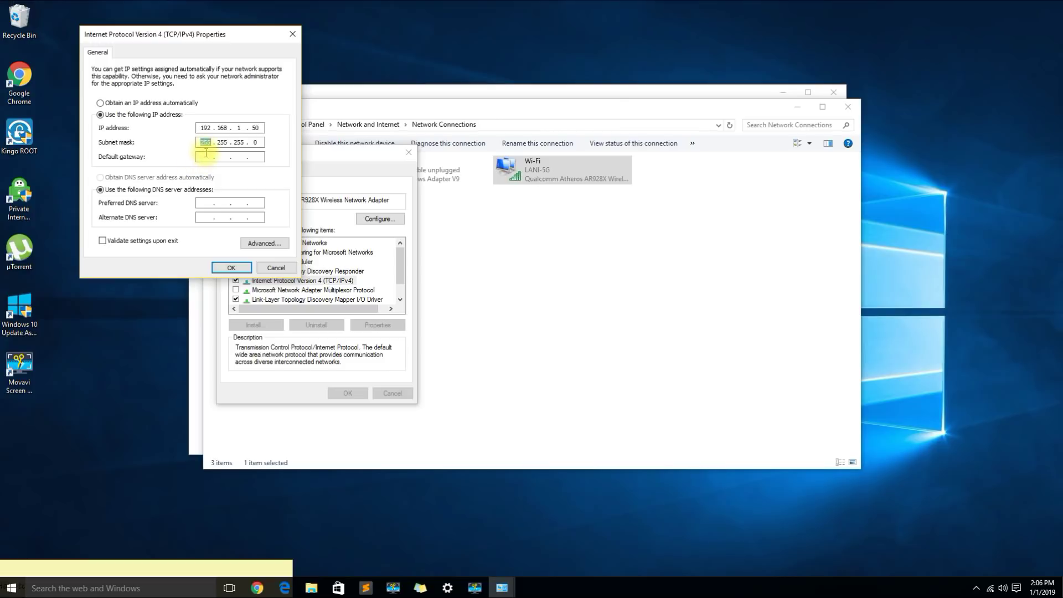
left_click(228, 142)
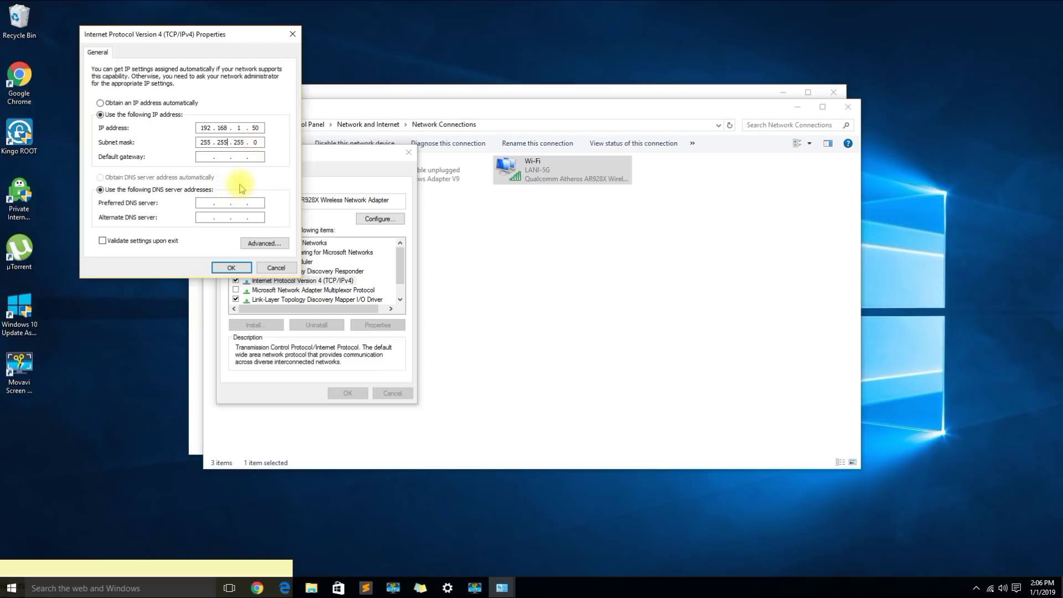
Step: Enter gateway 192.168.1.1, DNS servers 8.8.8.8 and 8.8.4.4, and confirm with OK
left_click(203, 156)
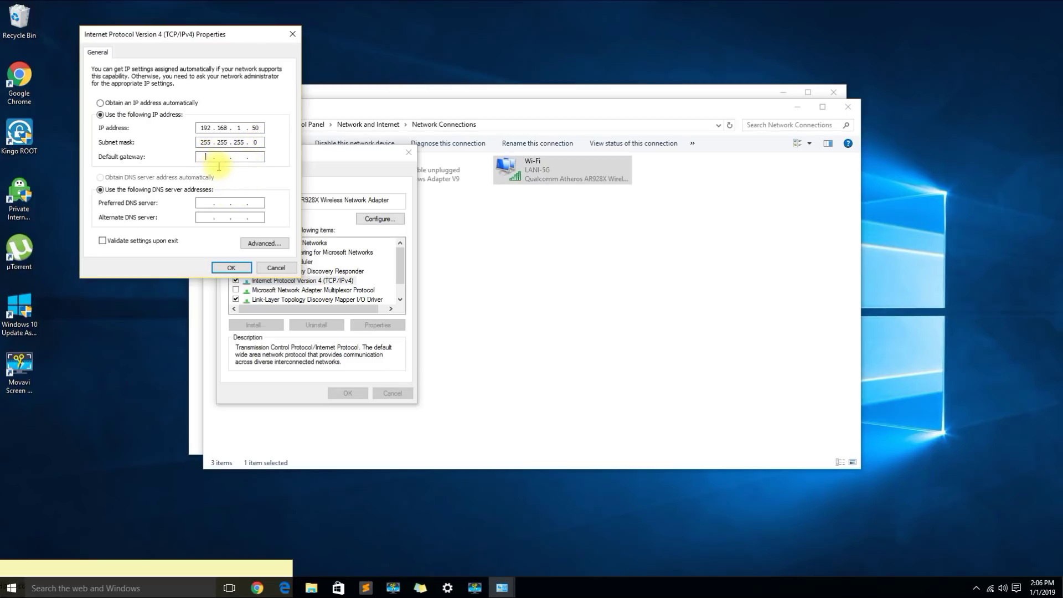
type("192 . 168 . ")
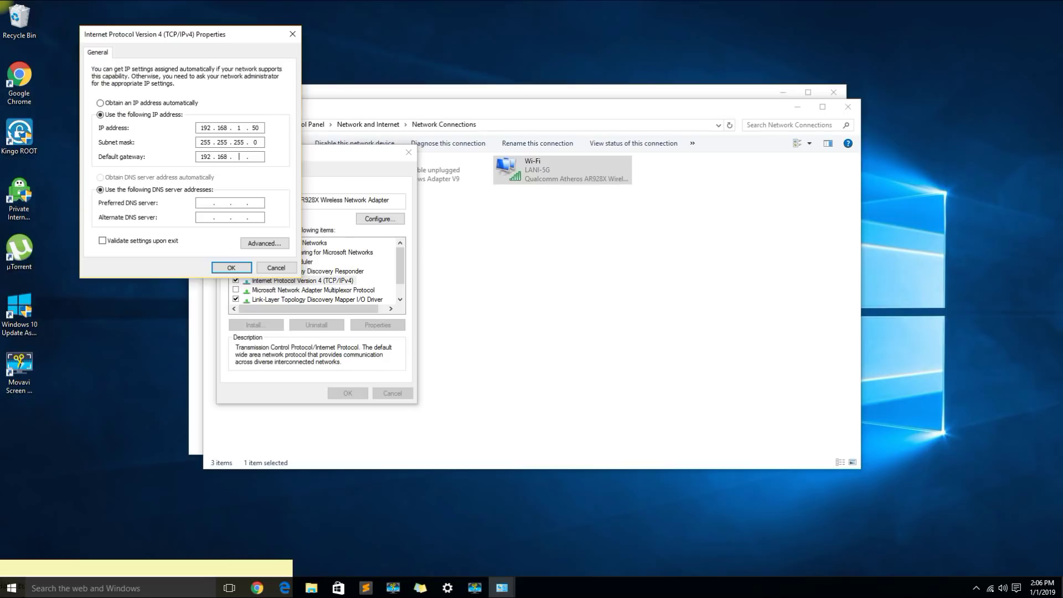
type("1 . 1")
left_click(200, 204)
type("8.8.")
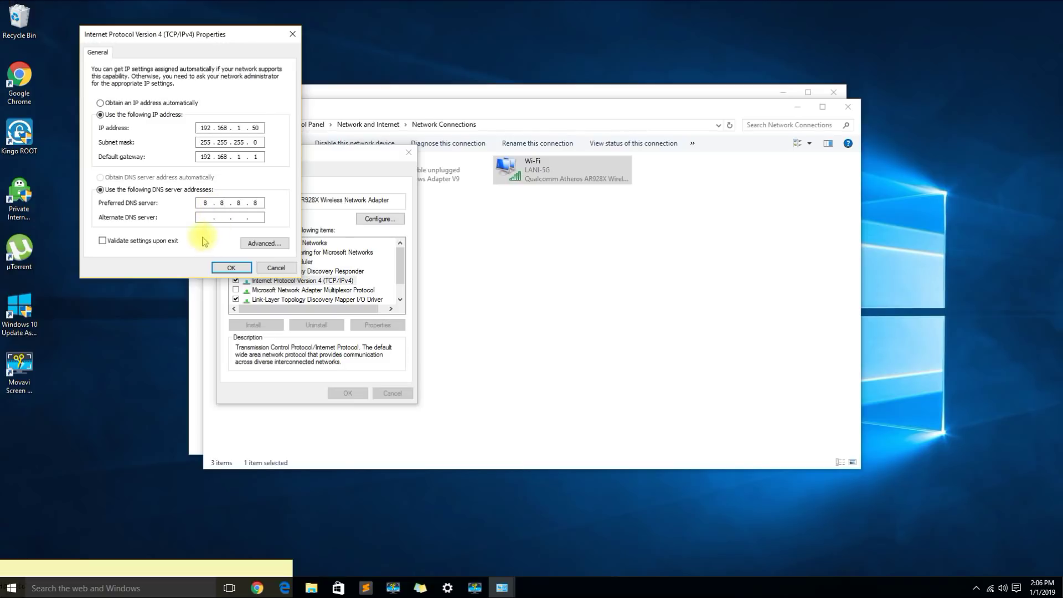
left_click(201, 216)
type("8 . 8 ")
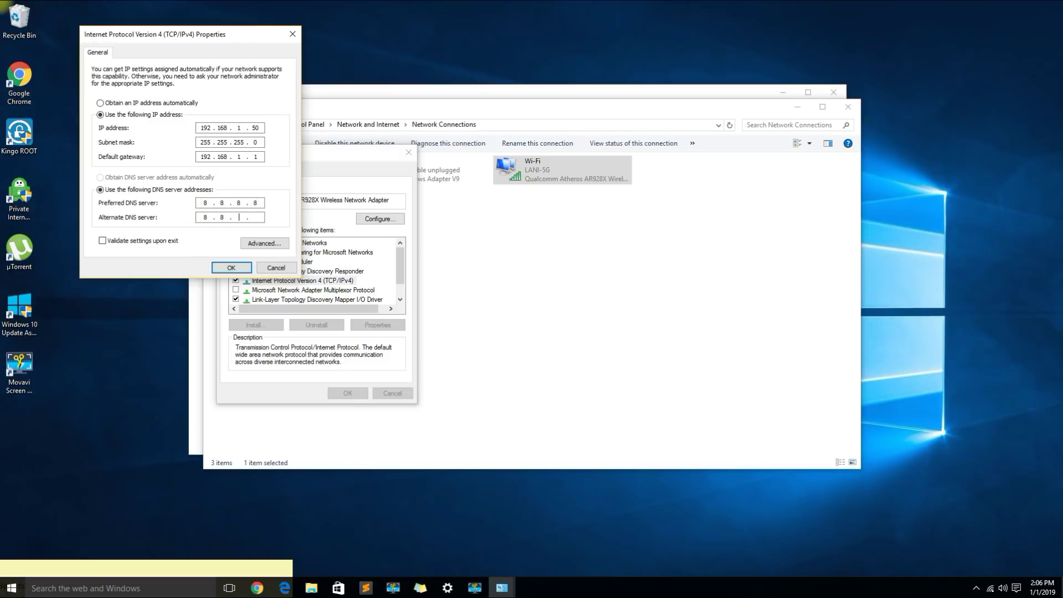
type(". 4 . 4")
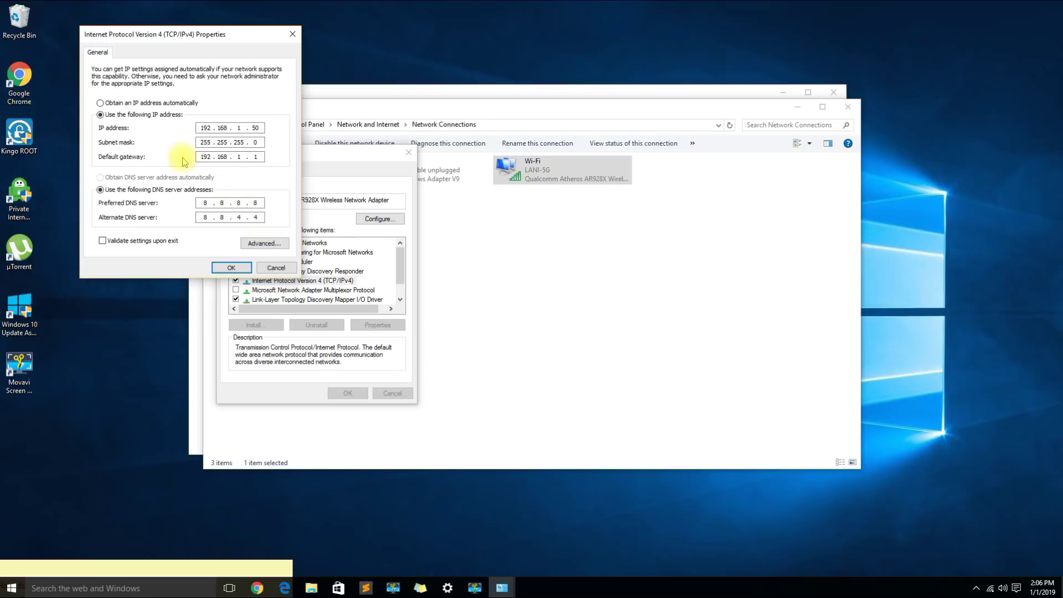
left_click(233, 269)
Step: Close the Wi-Fi properties and refresh the Network Connections list
left_click(348, 393)
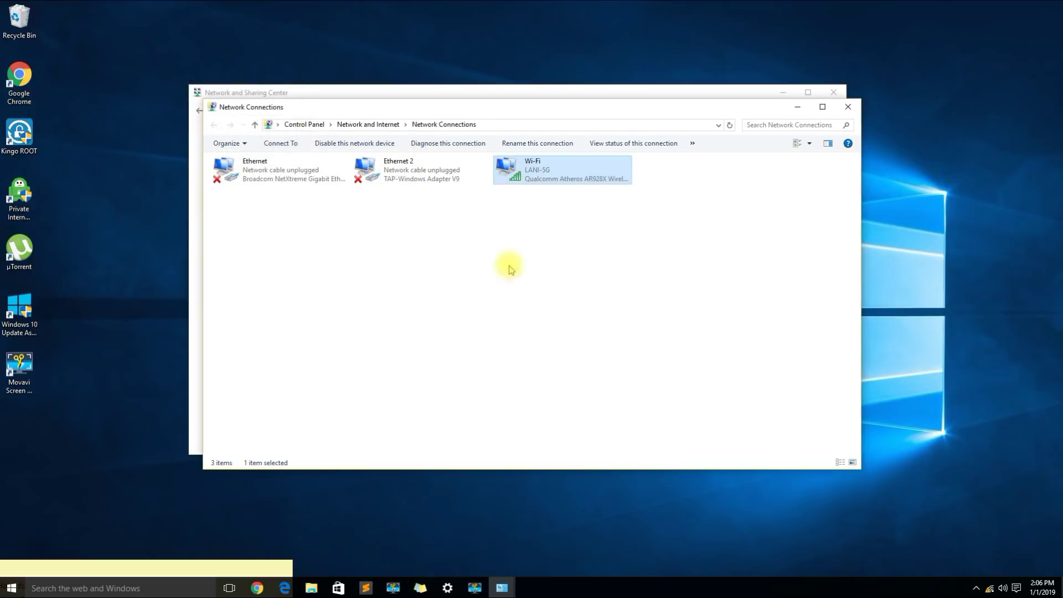
left_click(533, 247)
right_click(545, 226)
left_click(549, 269)
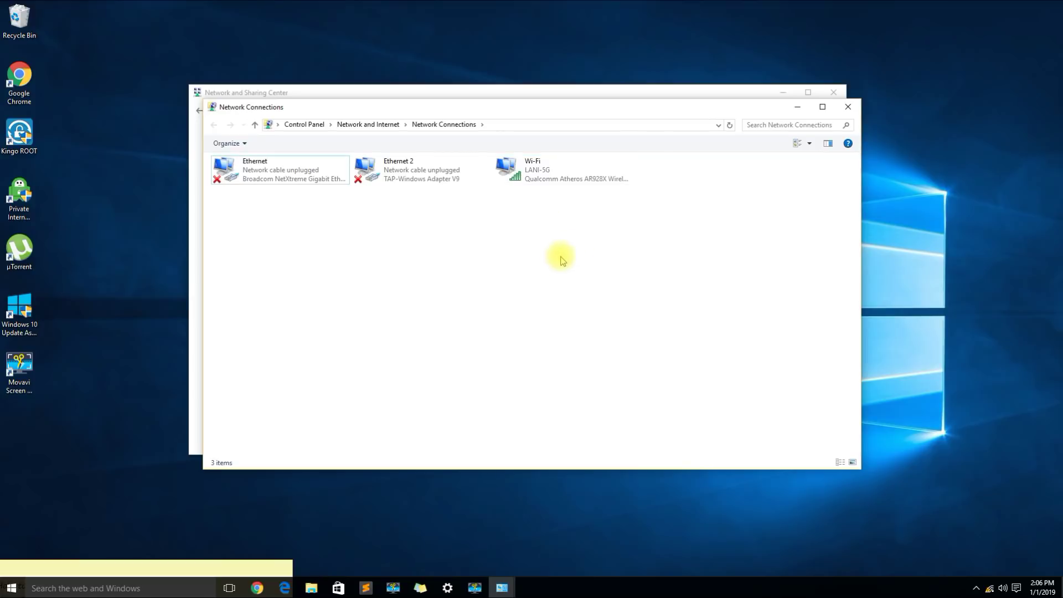
left_click(530, 182)
Step: Load the Google homepage in Chrome, then return to Network Connections
left_click(257, 588)
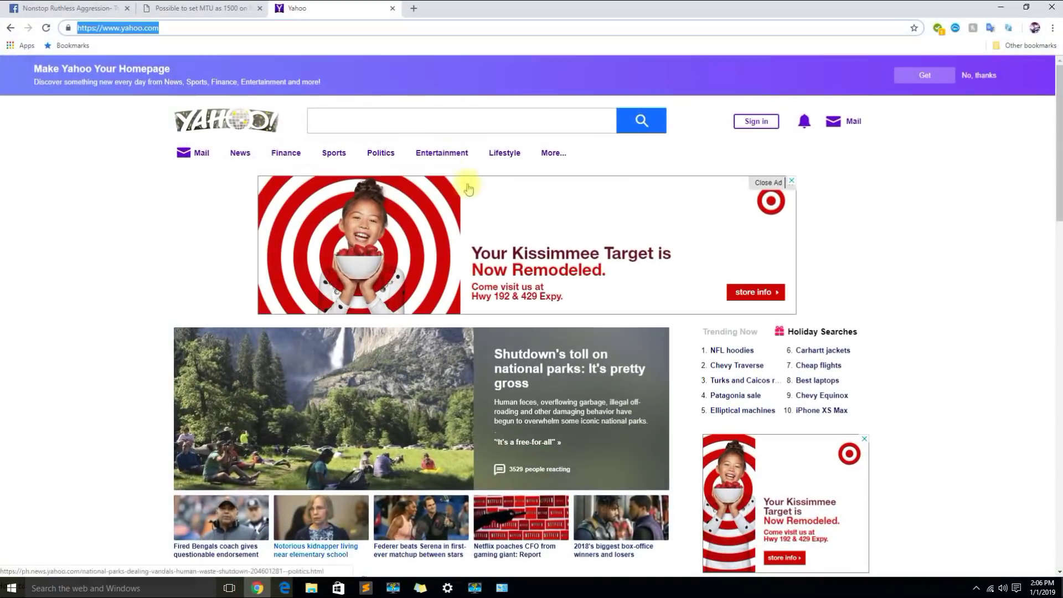
type("google")
key("Return")
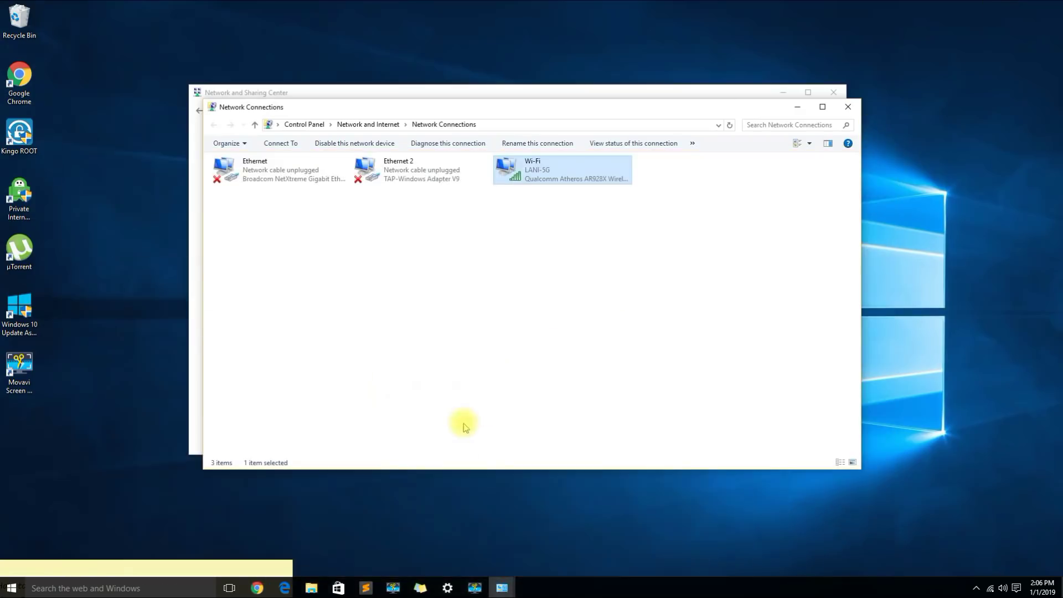
left_click(450, 413)
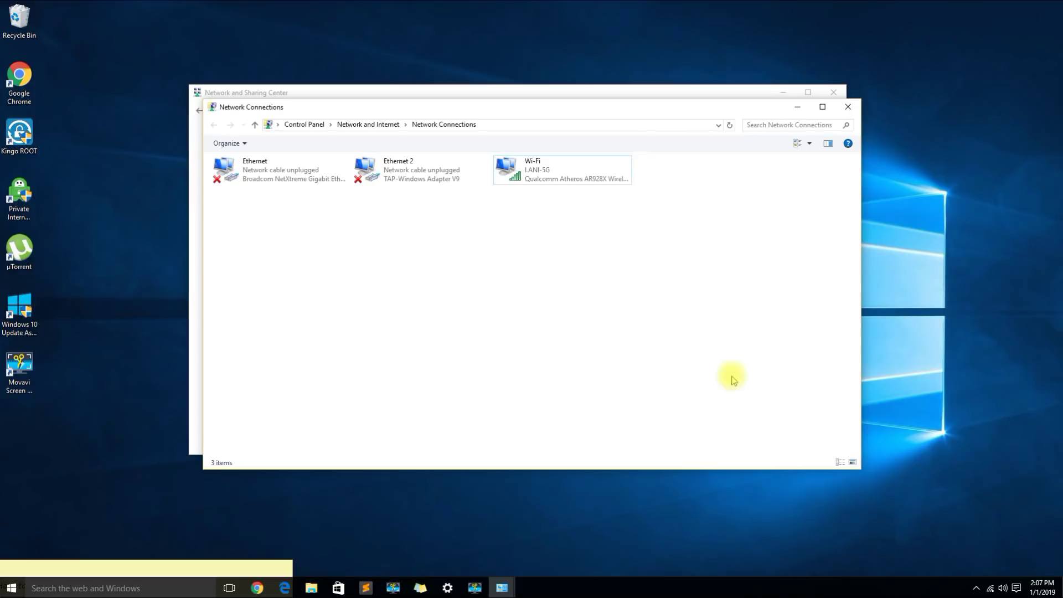
left_click_drag(672, 109, 792, 43)
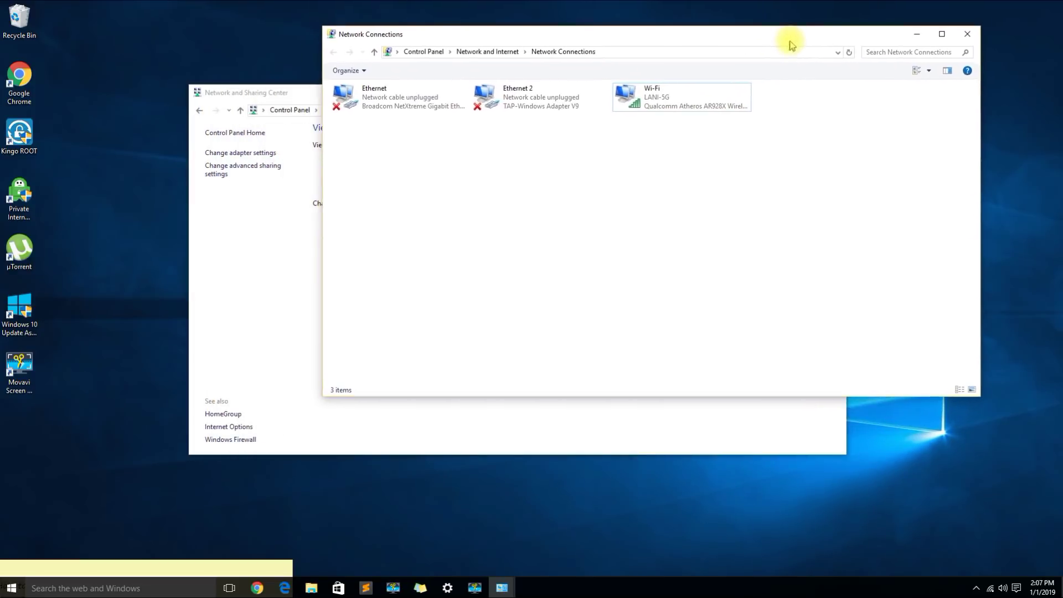
Step: Launch Command Prompt from Windows search, then reposition and enlarge its window
left_click(123, 590)
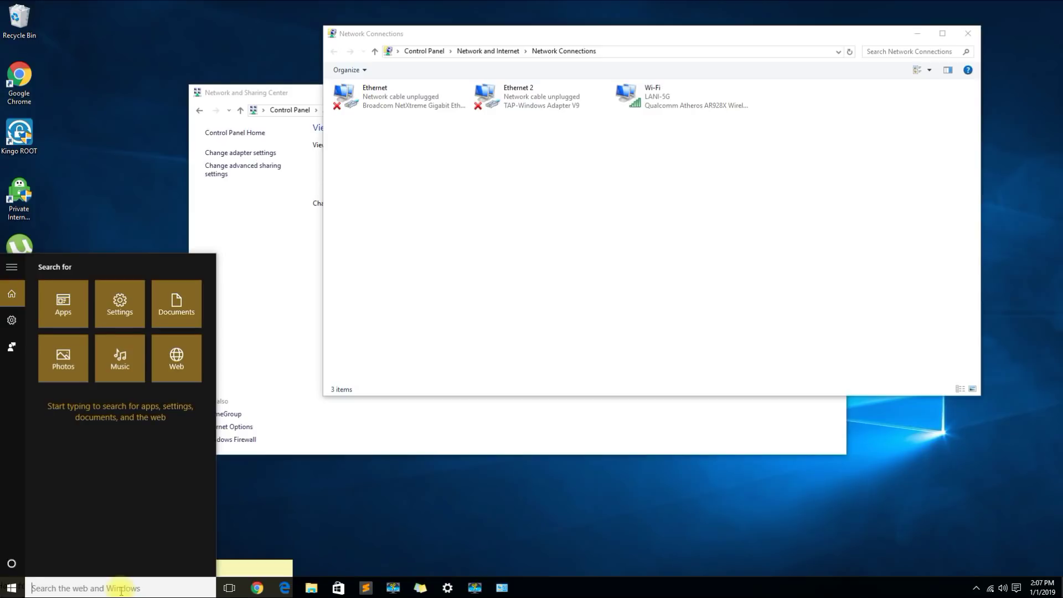
type("command pr")
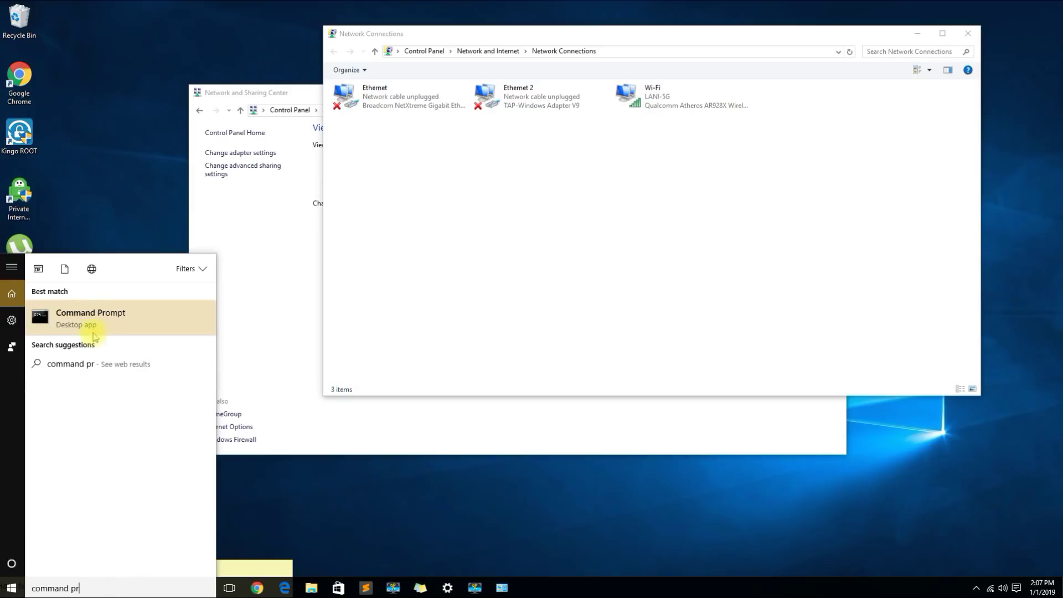
left_click(91, 321)
left_click_drag(280, 114, 211, 64)
left_click_drag(320, 239, 469, 378)
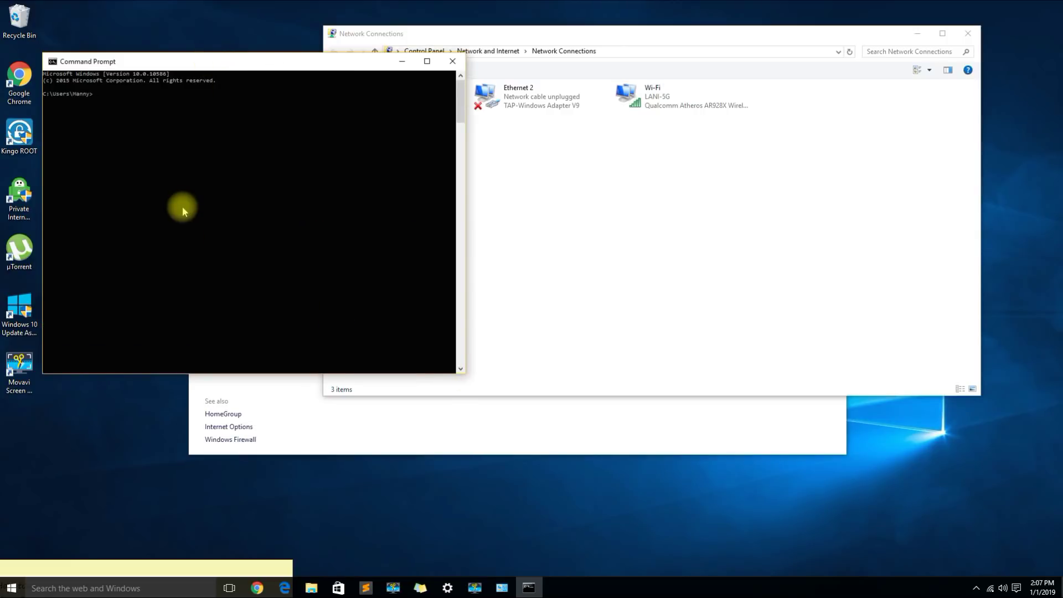
Step: Run ipconfig to show Wi-Fi at 192.168.1.50 with gateway 192.168.1.1, then ipconfig /release and /renew
type("ipconfig")
key("Return")
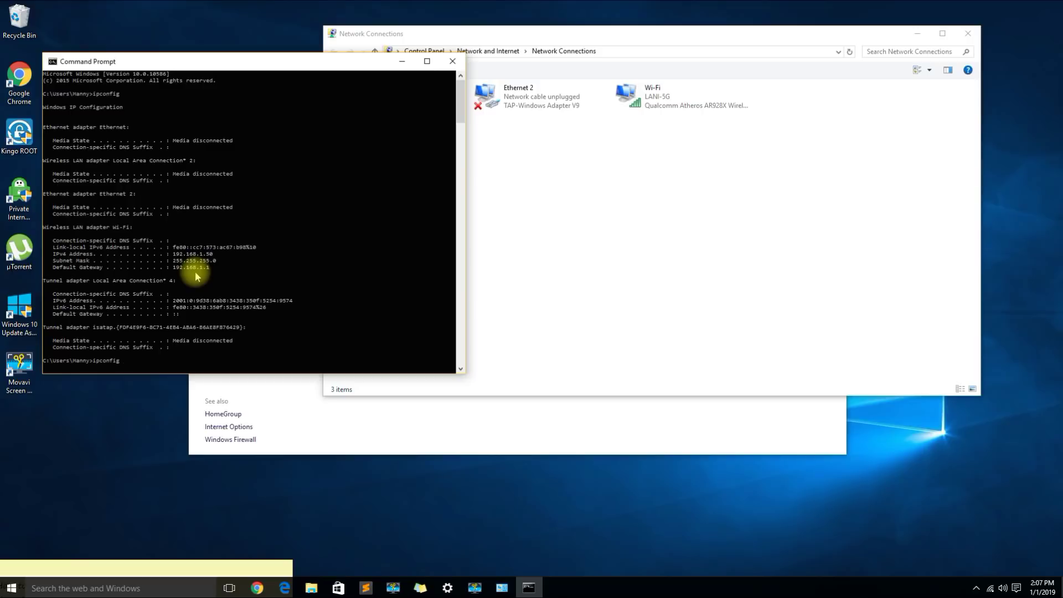
type("/release")
key("Return")
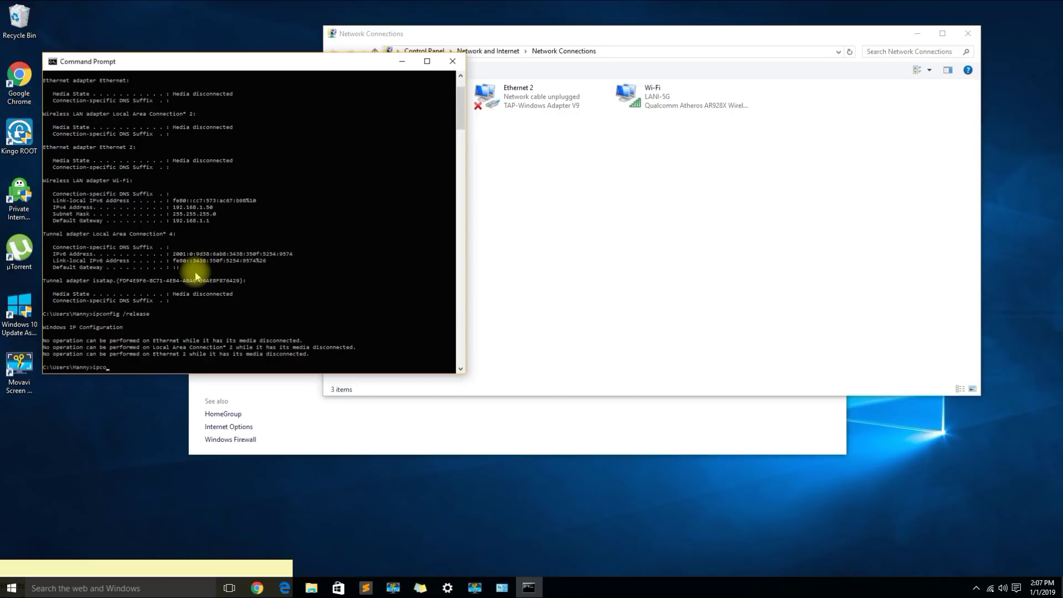
type("ipconfig /renew")
key("Return")
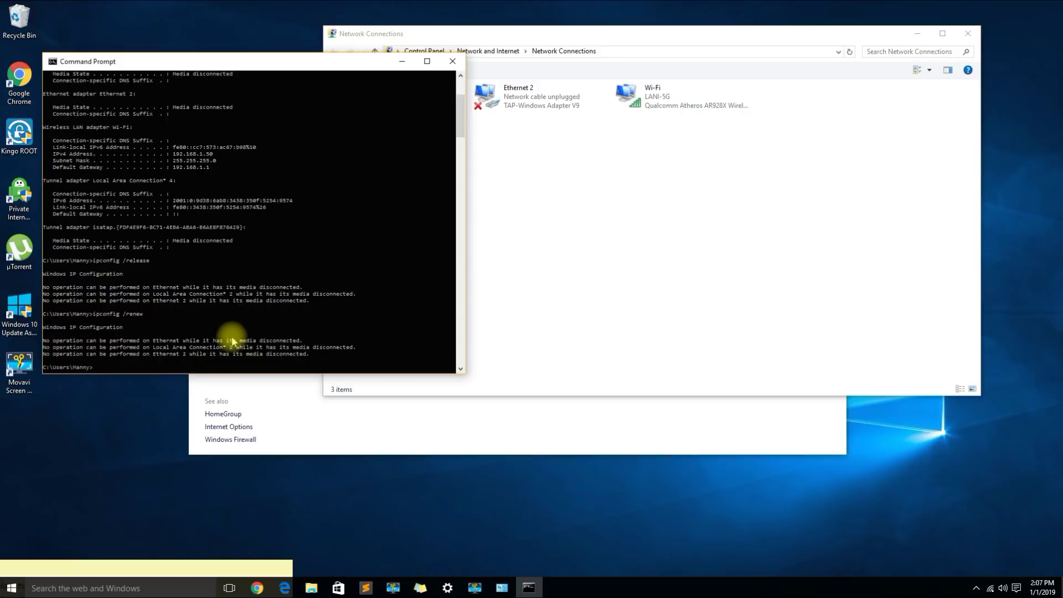
Step: Select Ethernet 2 in Network Connections, review the Command Prompt output, and release the IP addresses again
left_click(506, 138)
left_click(506, 105)
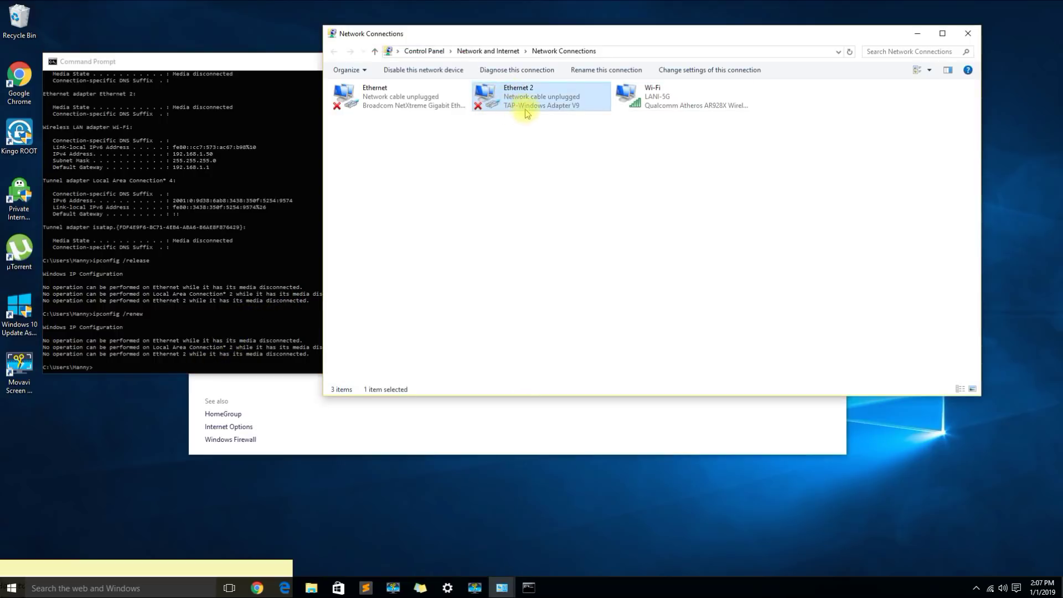
left_click(249, 190)
scroll(225, 213, "down", 3)
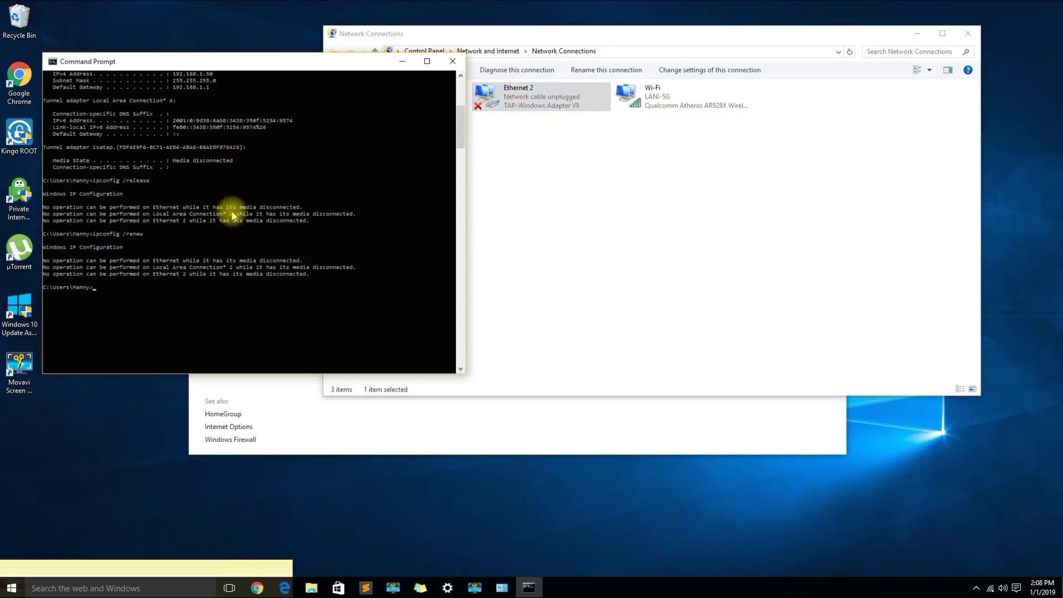
scroll(257, 280, "up", 3)
scroll(256, 282, "up", 3)
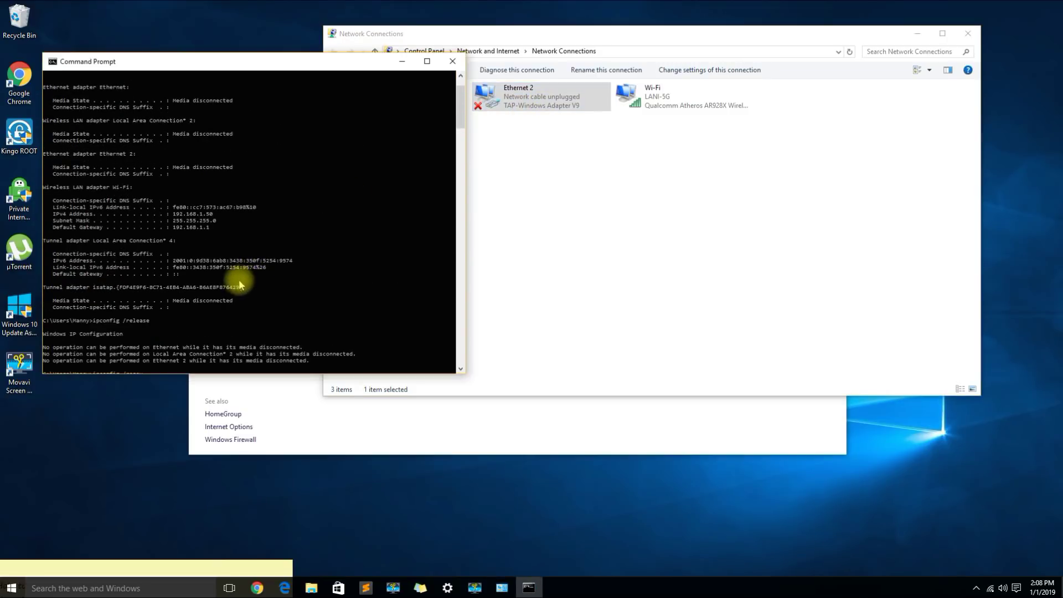
scroll(240, 285, "up", 2)
scroll(241, 310, "down", 6)
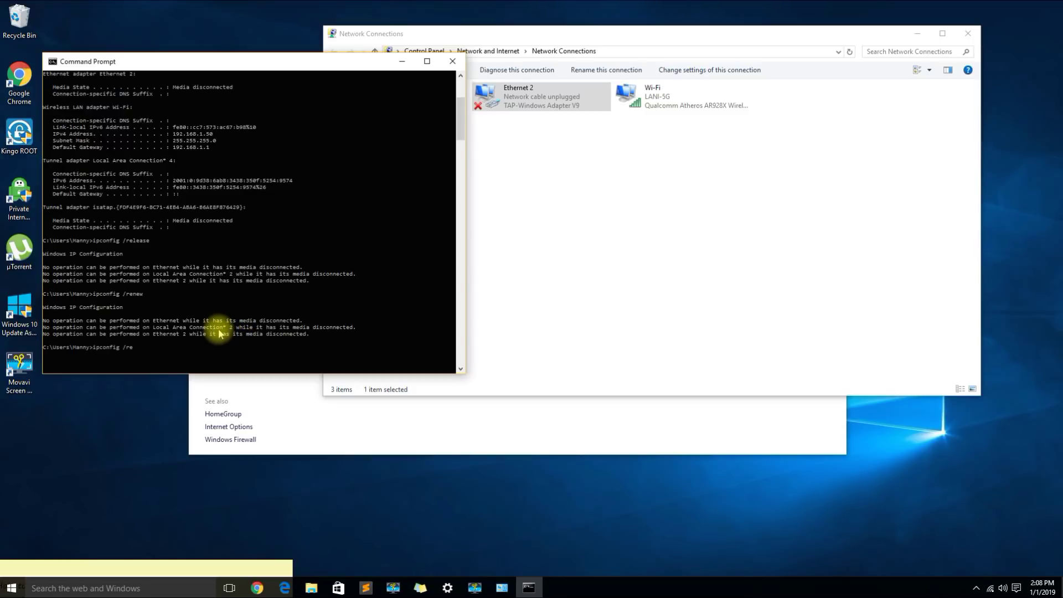
type("lease")
key("Return")
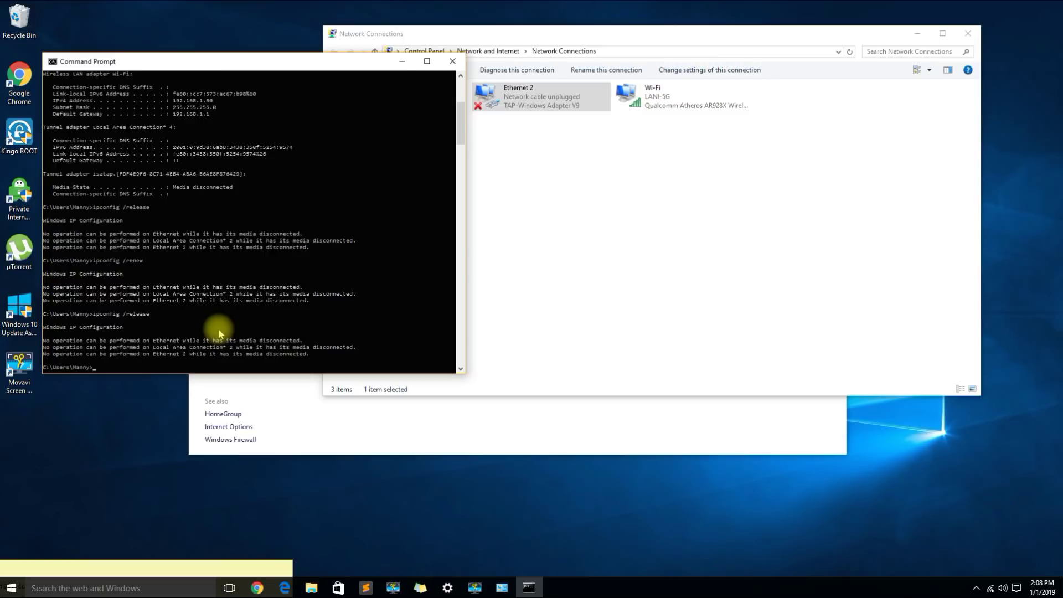
Step: Select the Wi-Fi connection, then run ipconfig /release once more
left_click(613, 213)
left_click(629, 89)
left_click(117, 299)
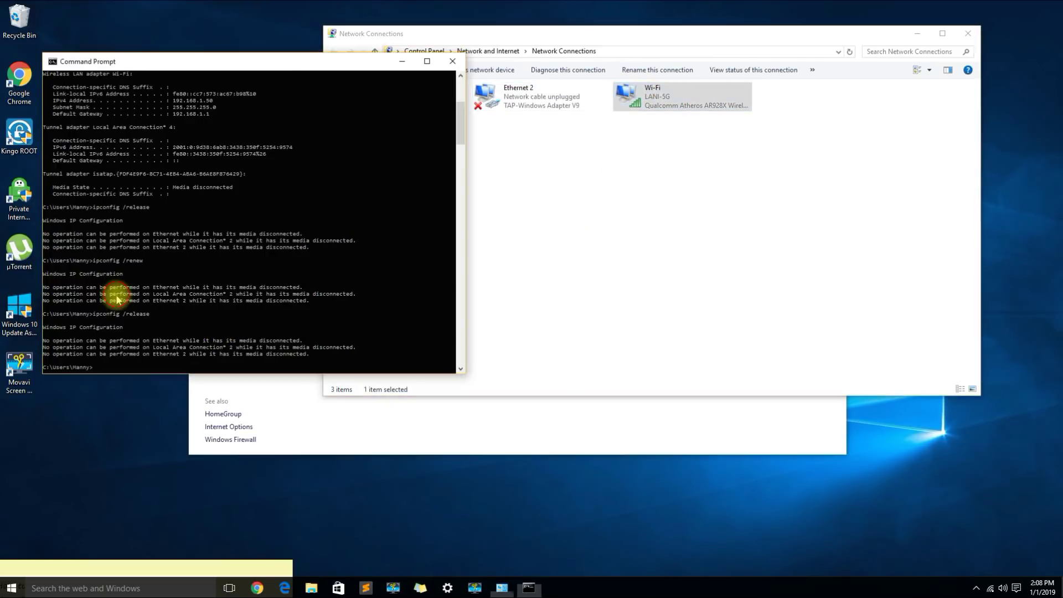
type("ipconfig /releas")
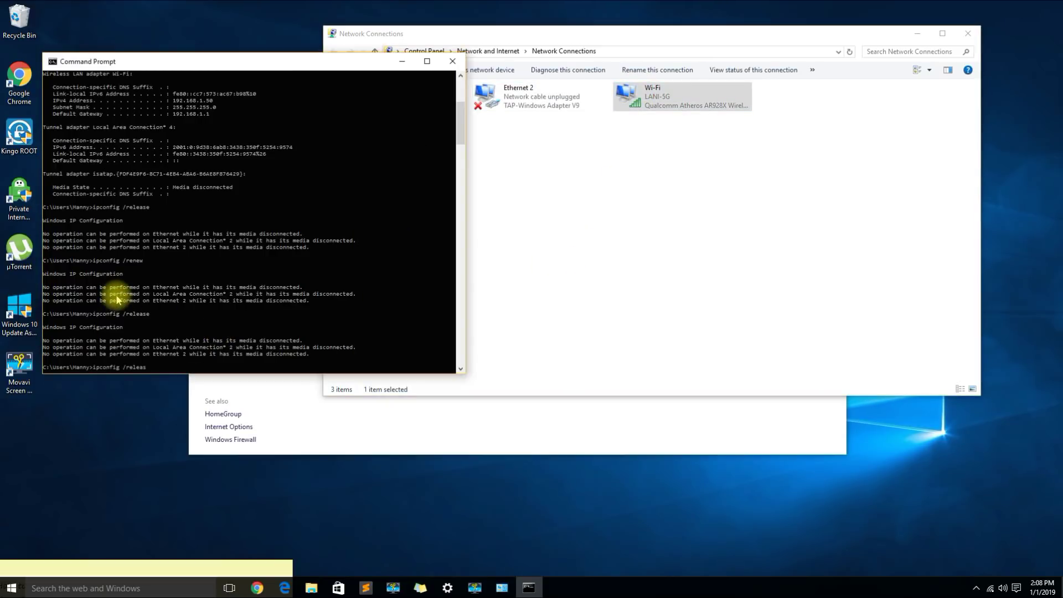
type("e")
key("Return")
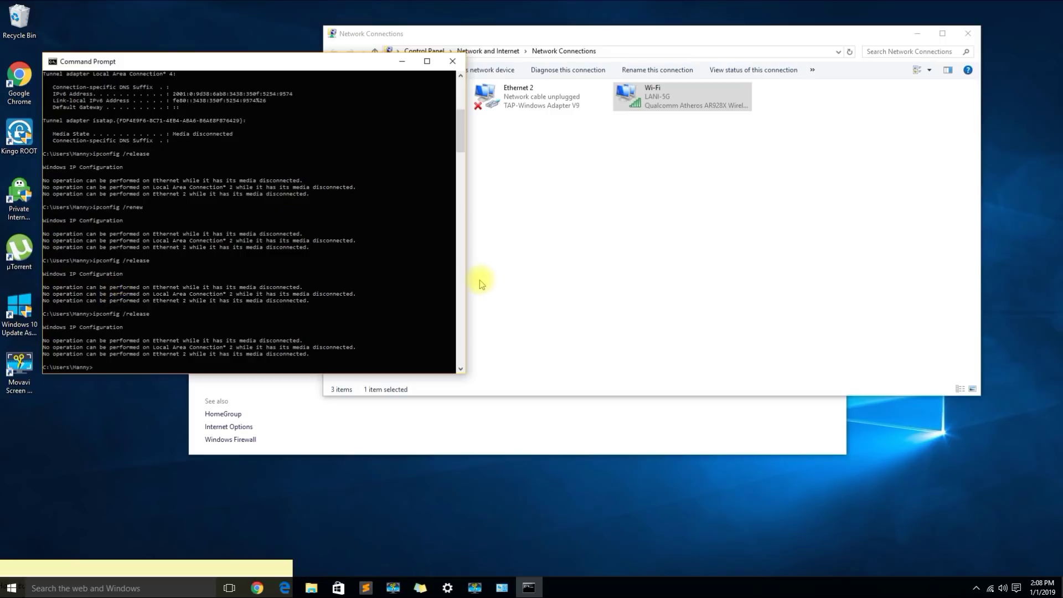
Step: Close Command Prompt, disable the Wi-Fi adapter, and enable it again
left_click(447, 57)
right_click(649, 106)
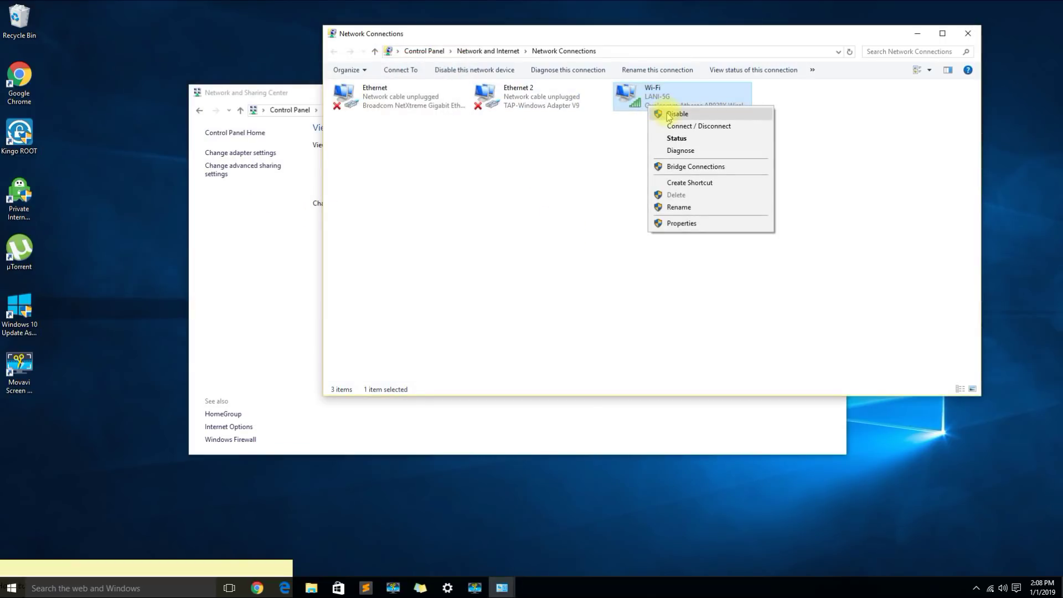
left_click(687, 117)
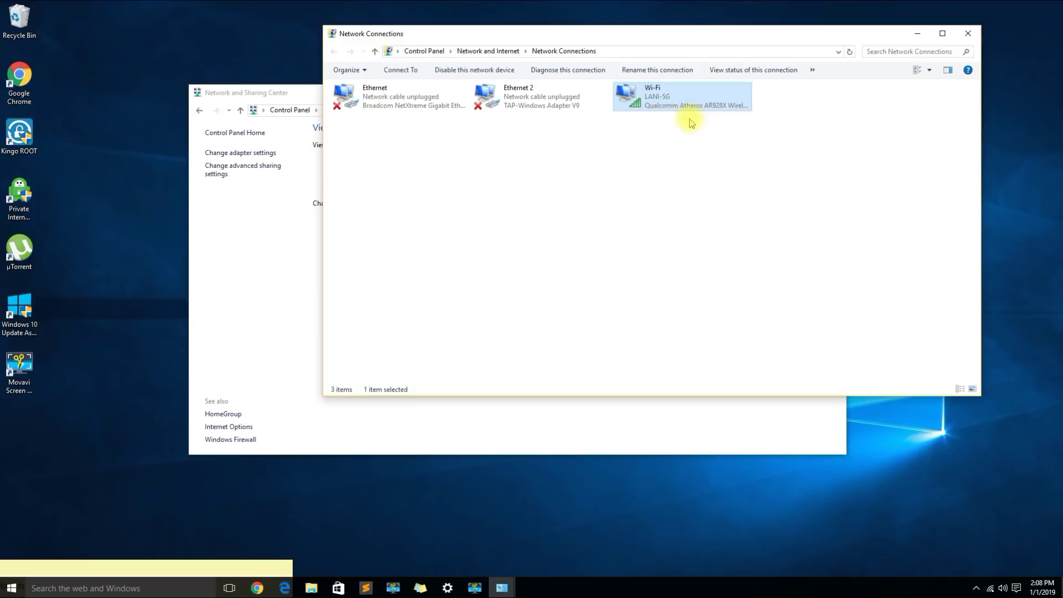
right_click(672, 101)
left_click(682, 109)
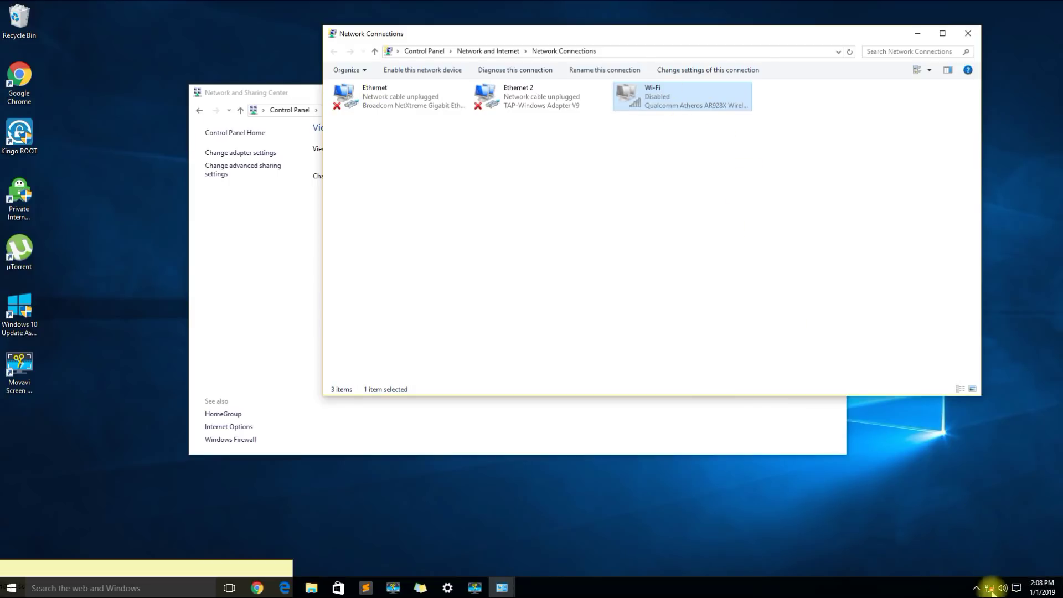
right_click(673, 95)
left_click(683, 103)
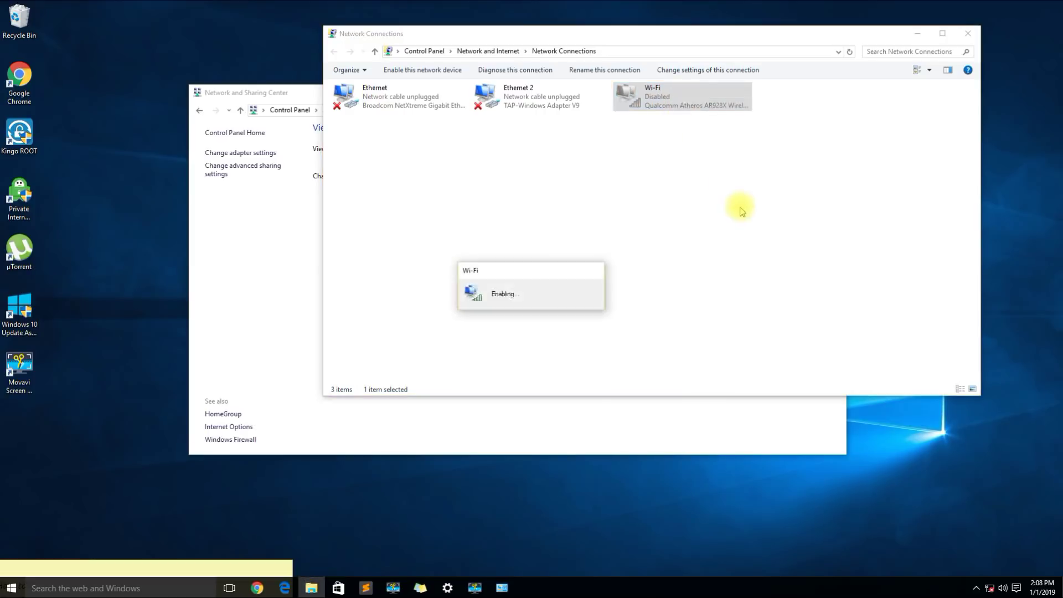
Step: Disconnect from LANI-5G in the tray network list and connect to it again
left_click(992, 589)
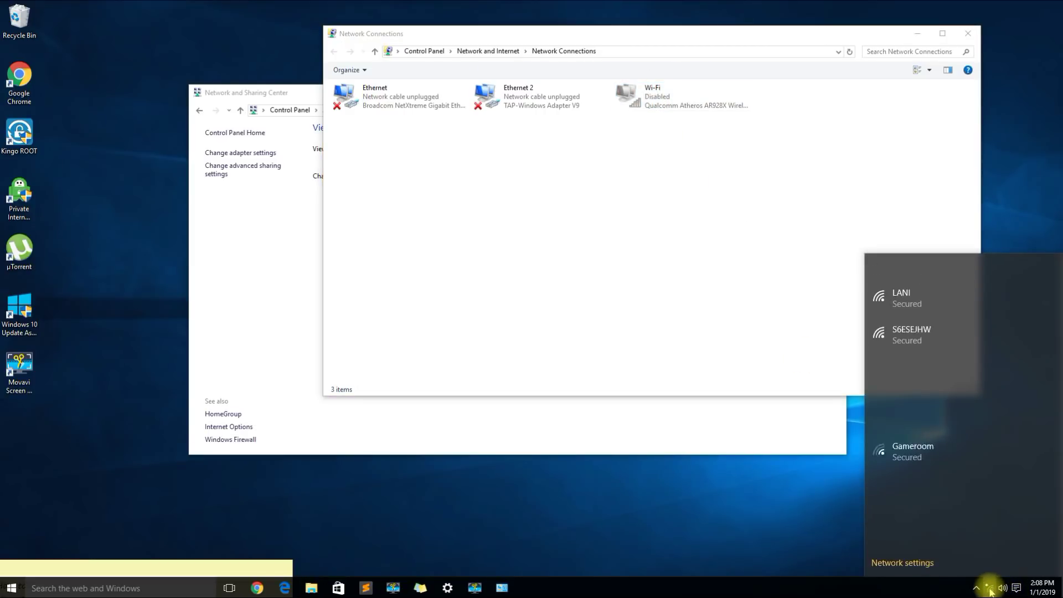
left_click(895, 271)
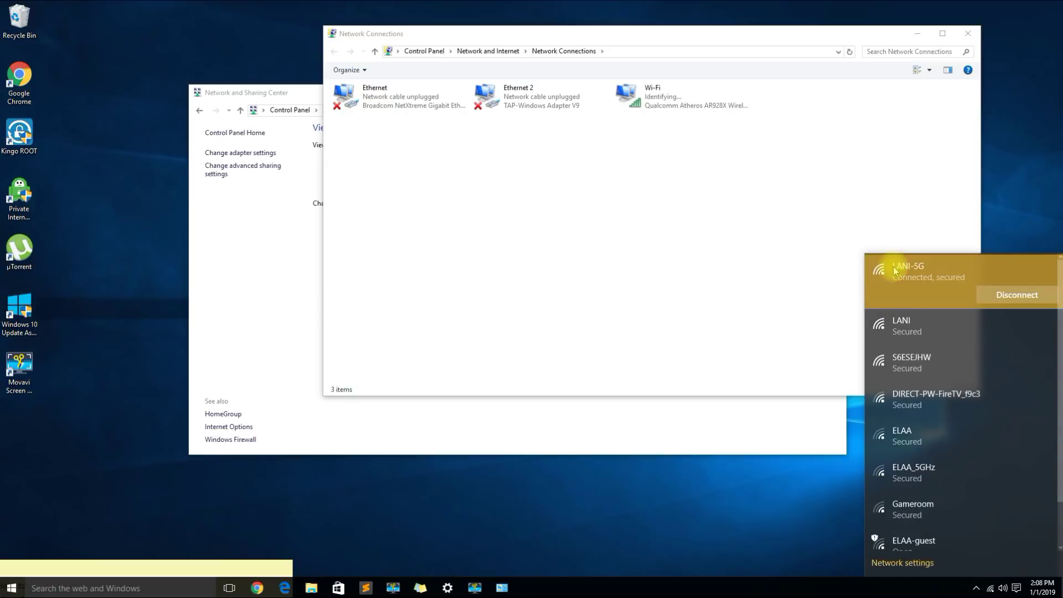
left_click(1000, 296)
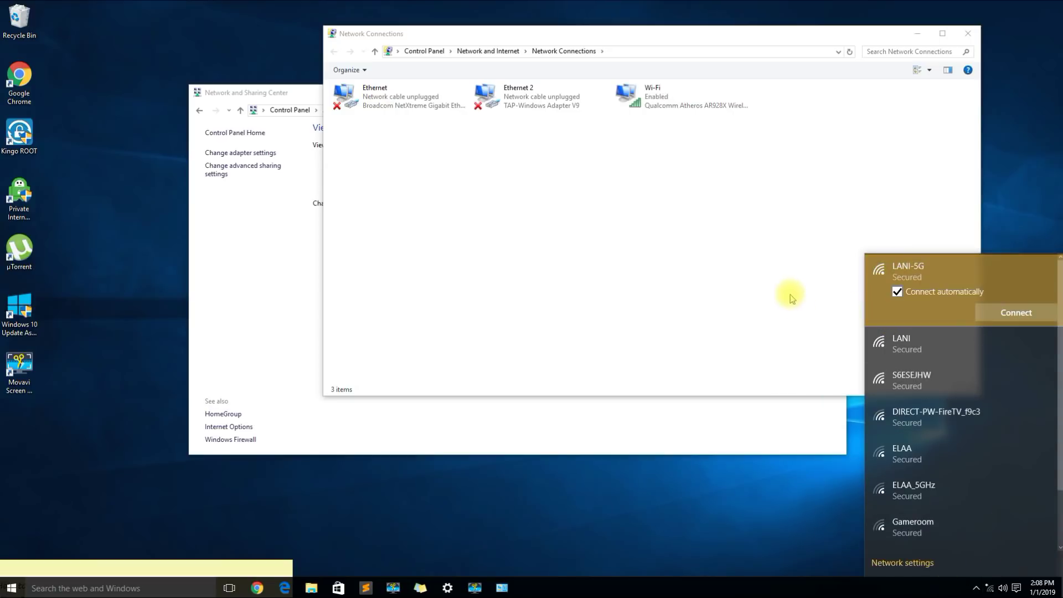
left_click(988, 310)
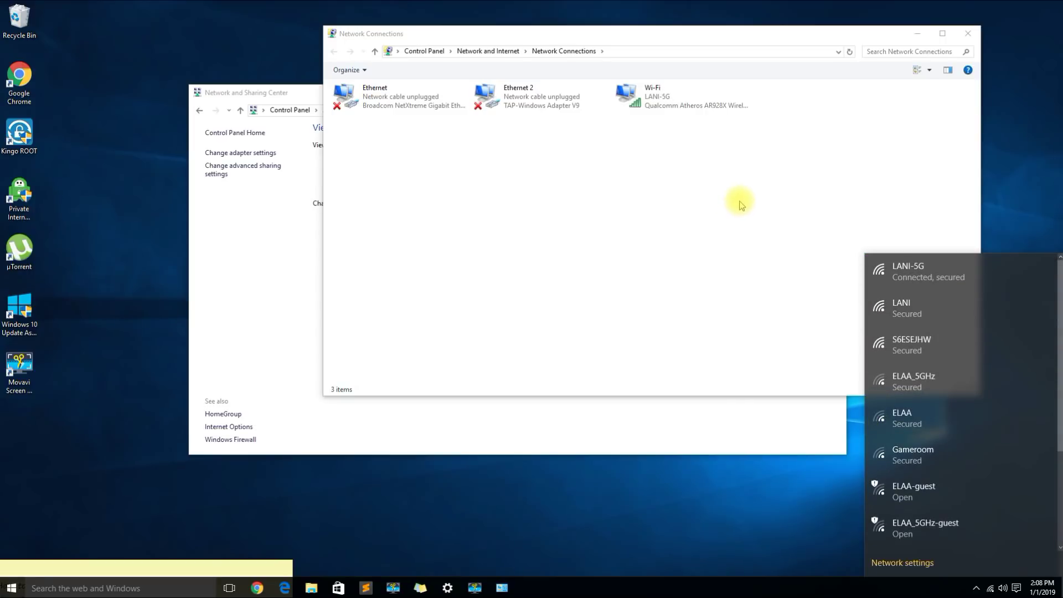
left_click(736, 164)
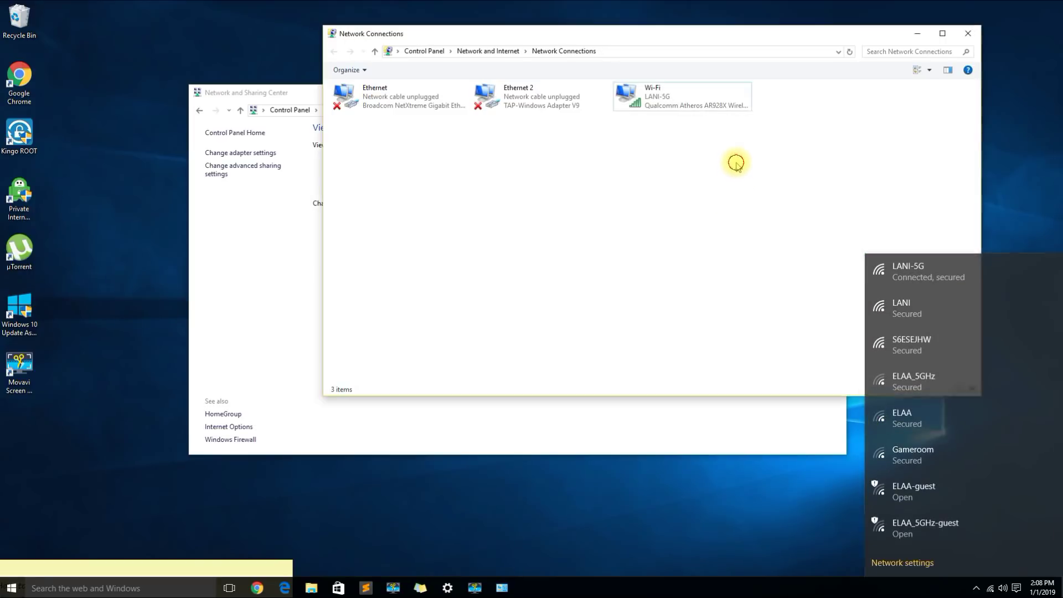
Step: Open the Settings app via search and view the connected Wi-Fi network's properties
left_click(145, 591)
type("c")
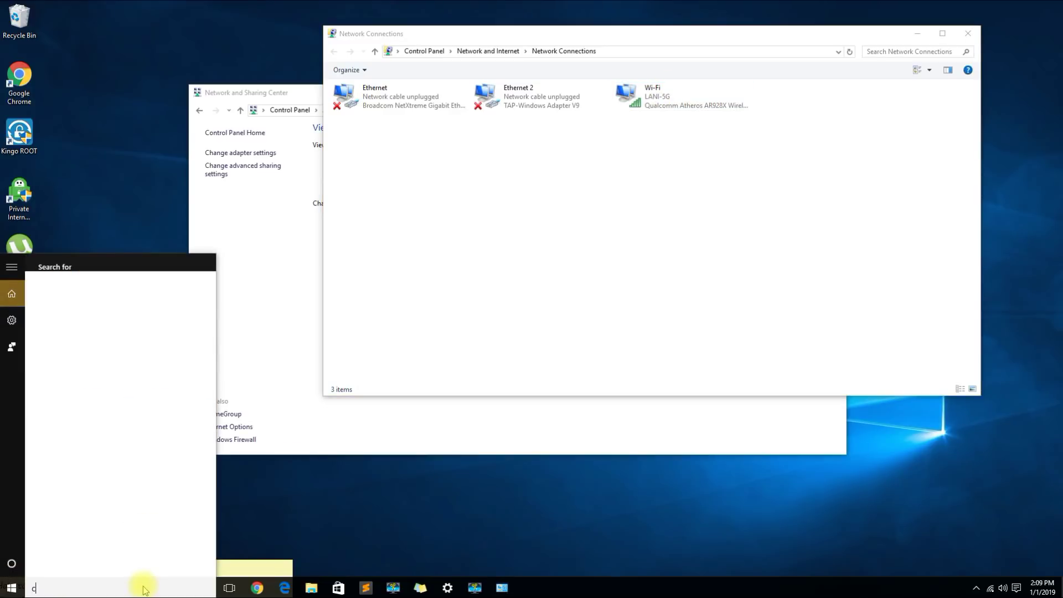
type("ont")
key("BackSpace")
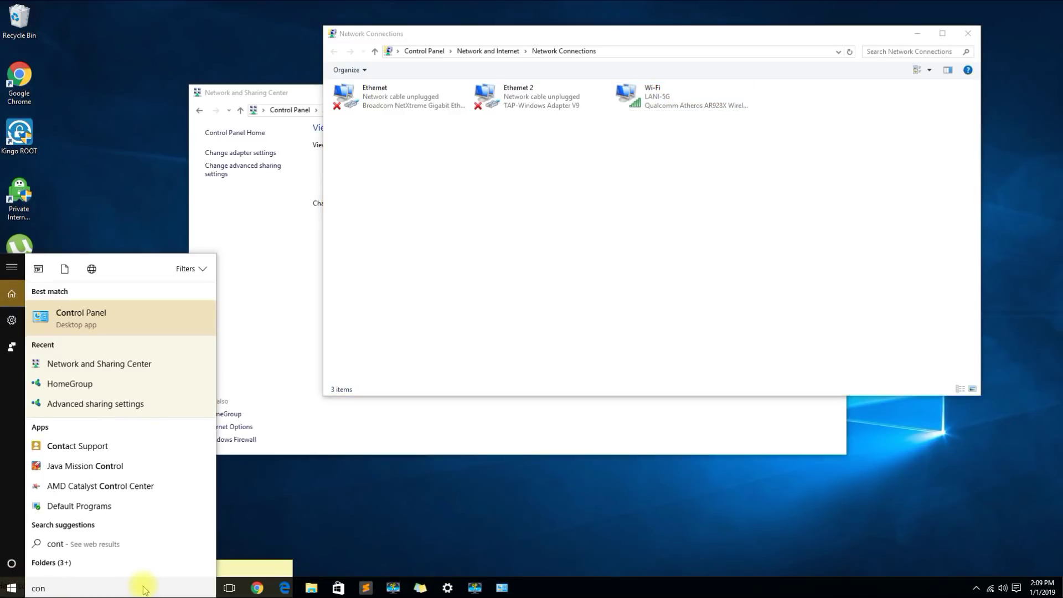
key("BackSpace")
key("BackSpace")
key("BackSpace")
type("settings")
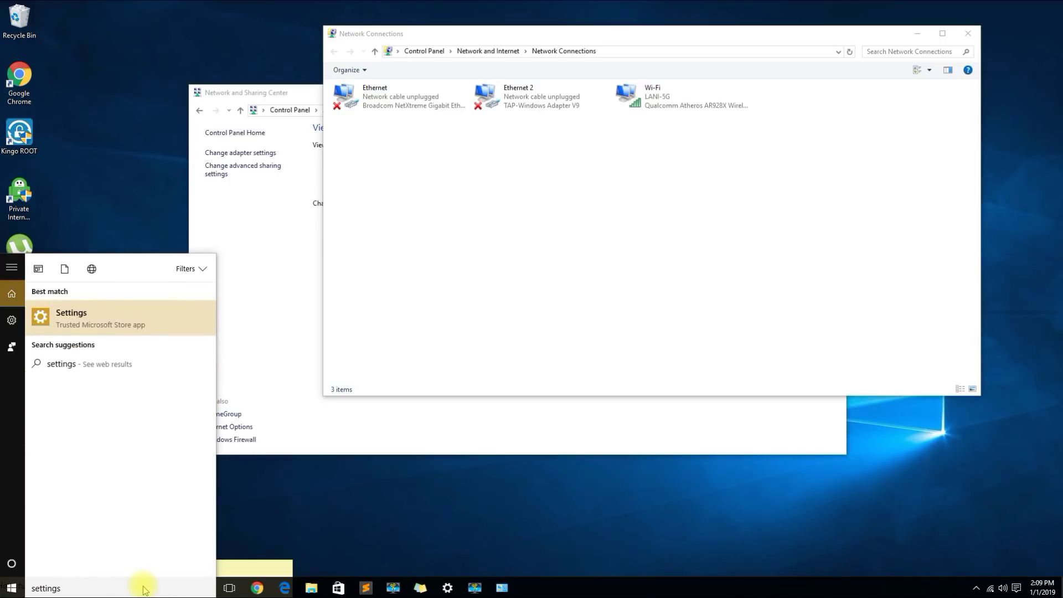
left_click(95, 315)
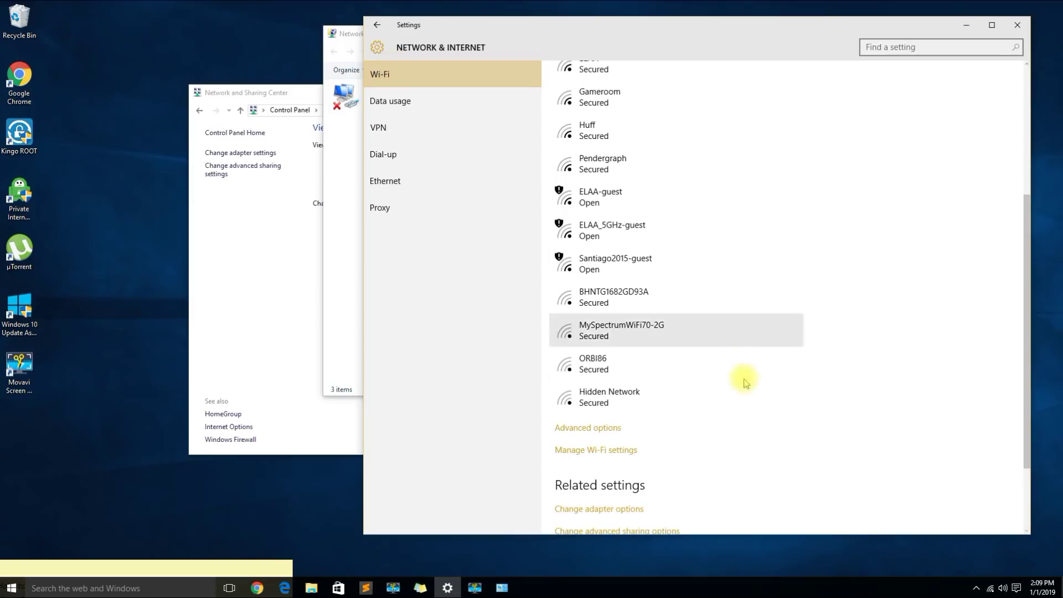
scroll(743, 377, "down", 2)
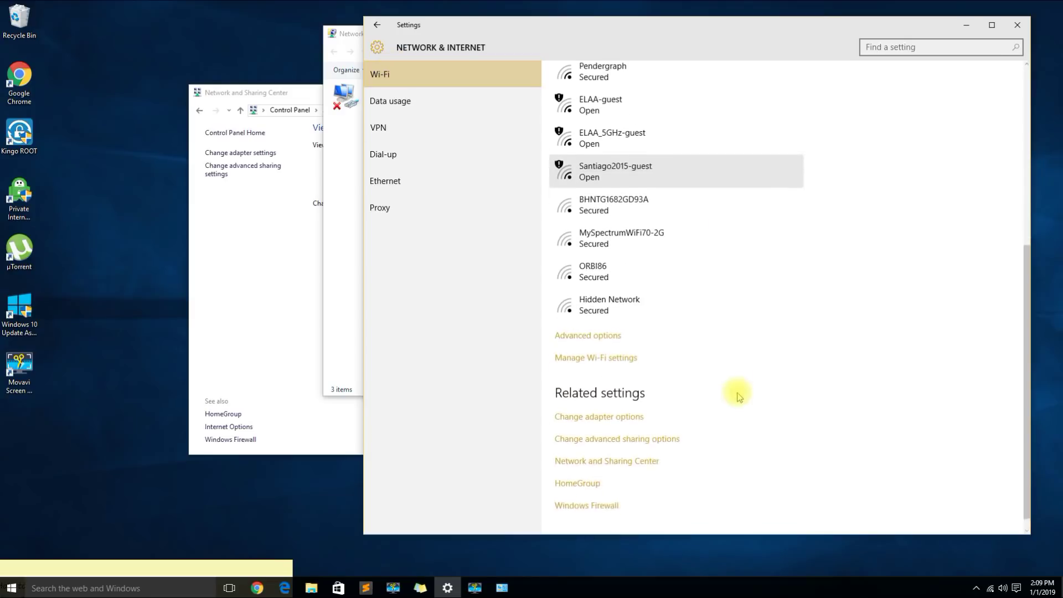
left_click(598, 327)
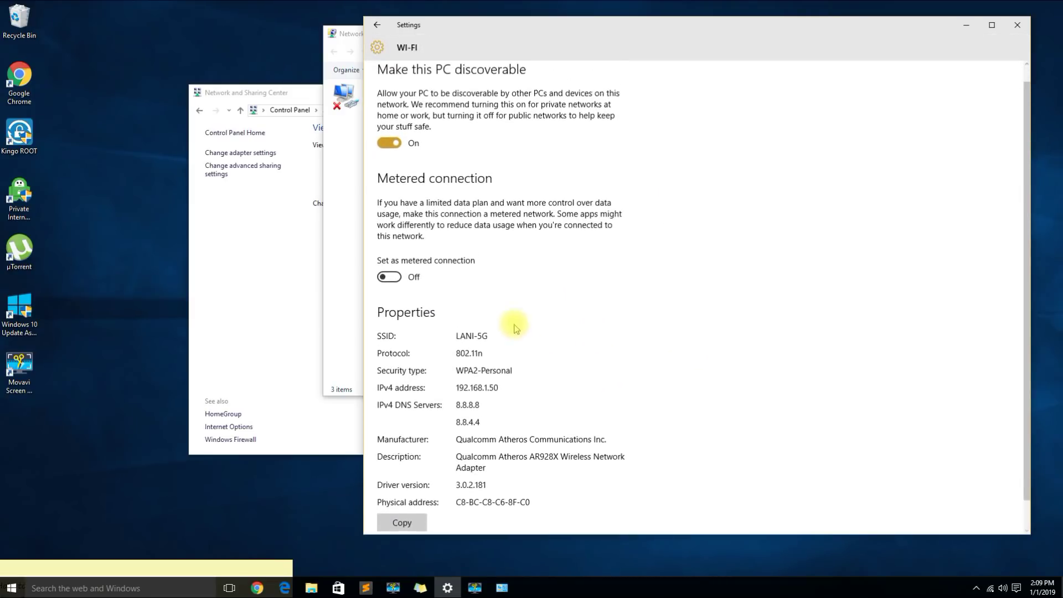
left_click(375, 26)
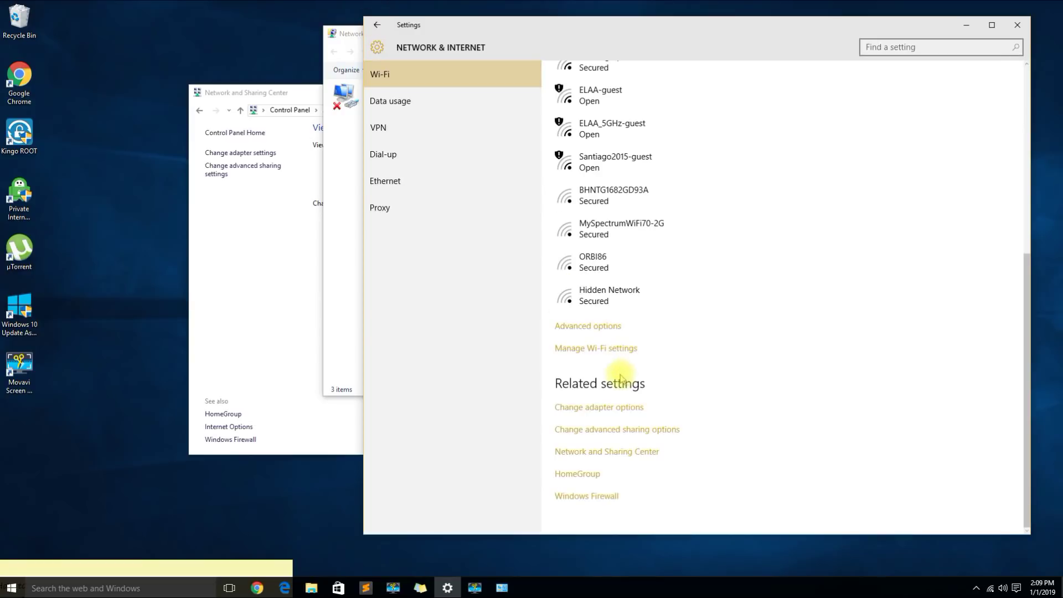
Step: Forget the saved LANI-5G and LANI networks under Manage known networks, then close Settings
left_click(592, 349)
scroll(592, 355, "down", 1)
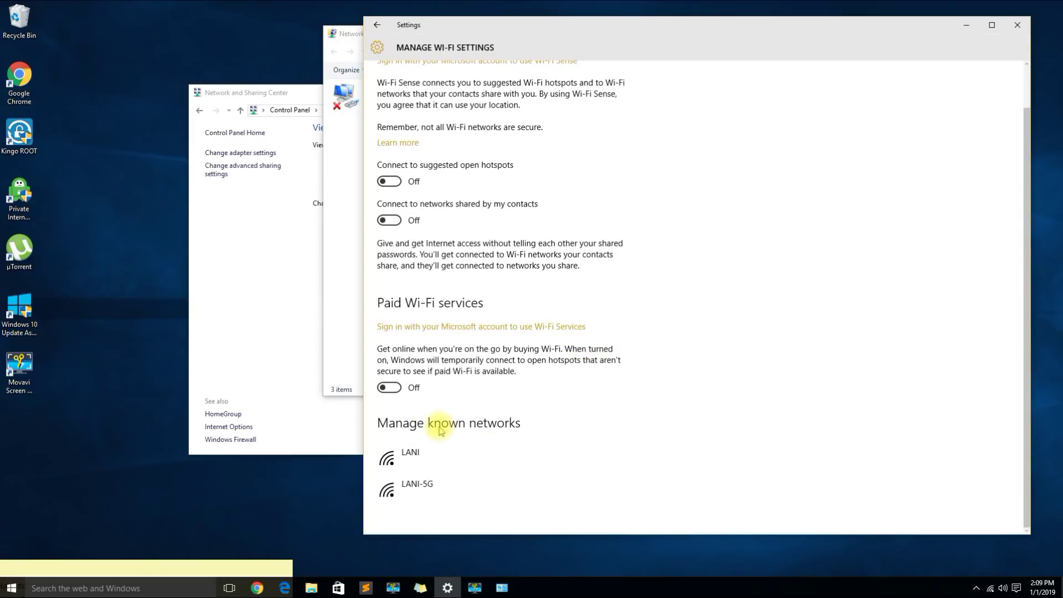
left_click(419, 486)
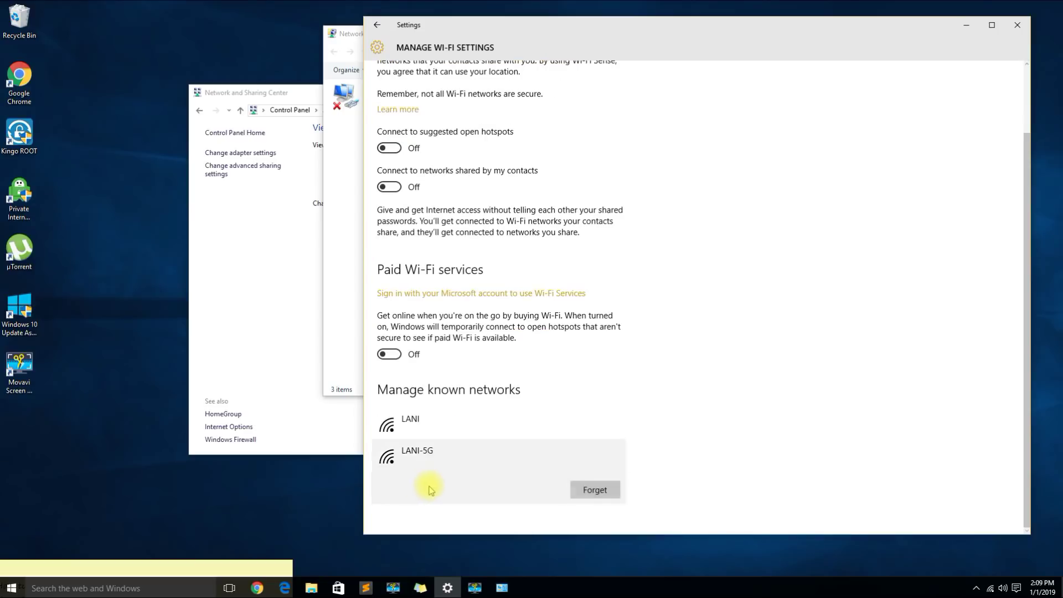
left_click(597, 491)
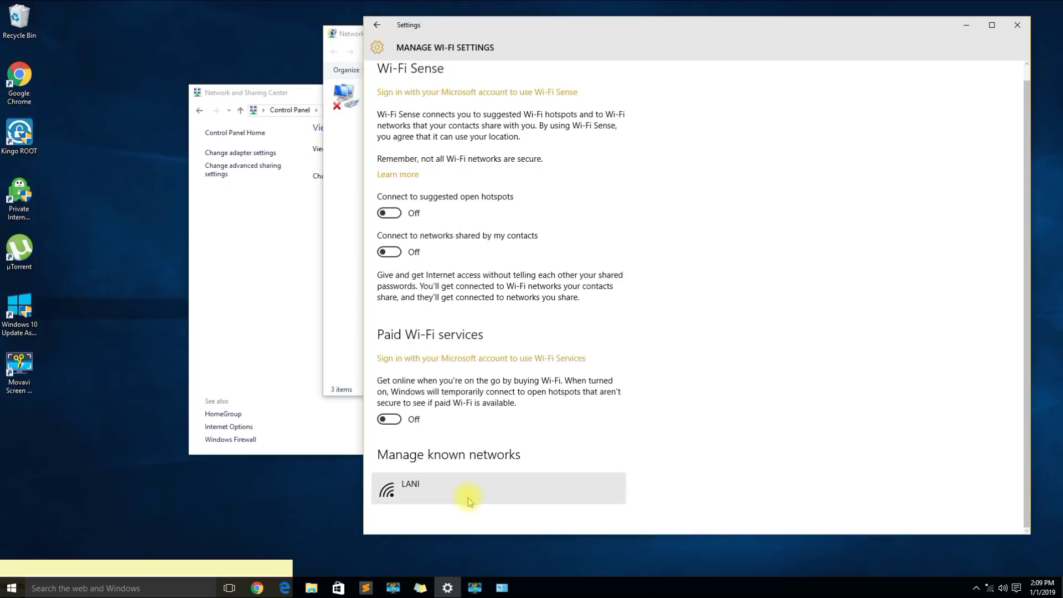
left_click(468, 501)
left_click(587, 490)
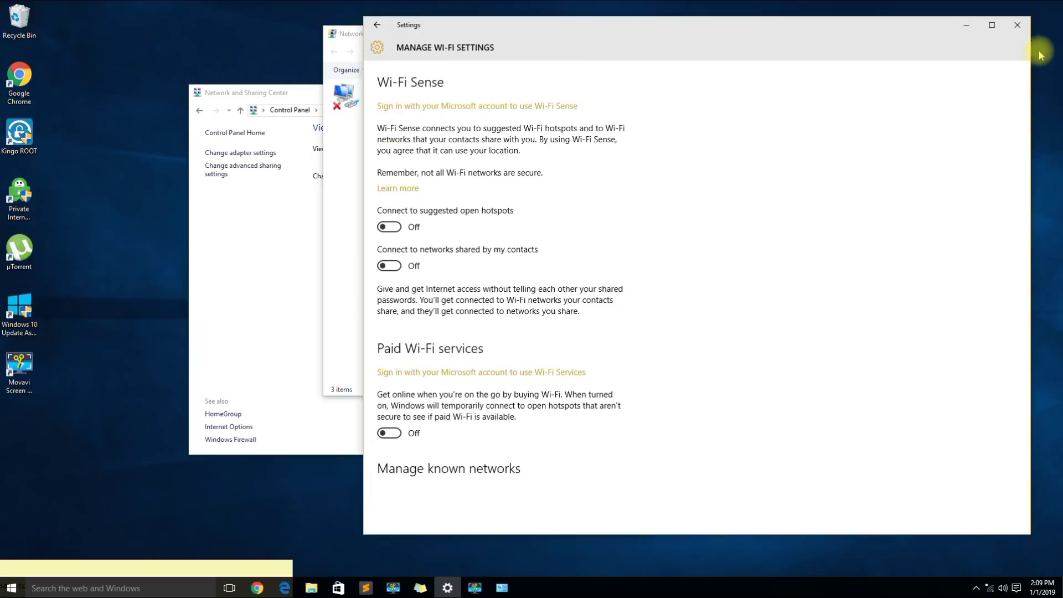
left_click(1017, 25)
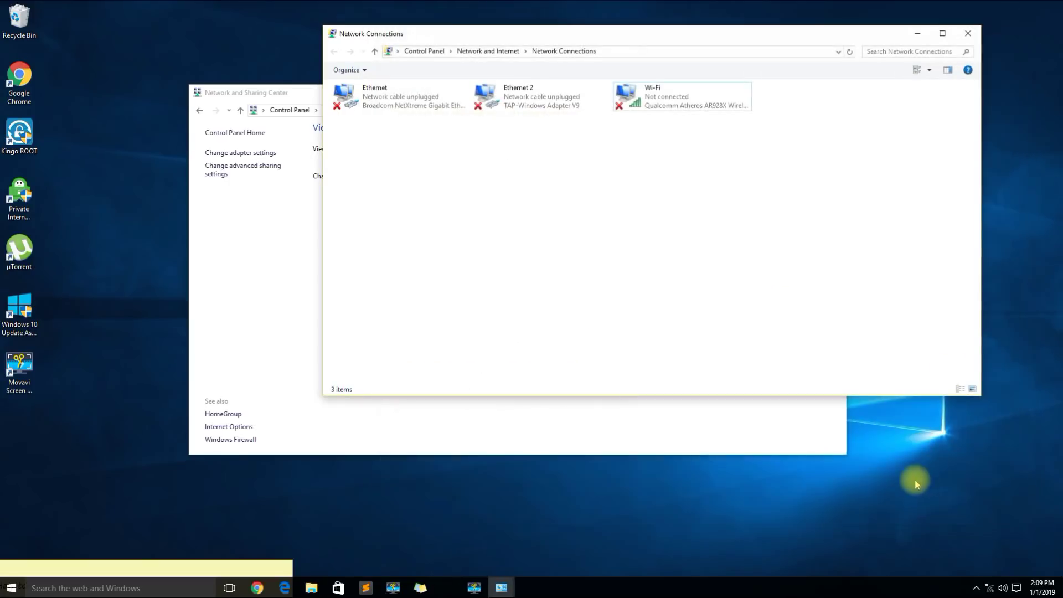
Step: Join LANI-5G from the tray Wi-Fi list with the network security key, then select the Wi-Fi adapter
left_click(990, 588)
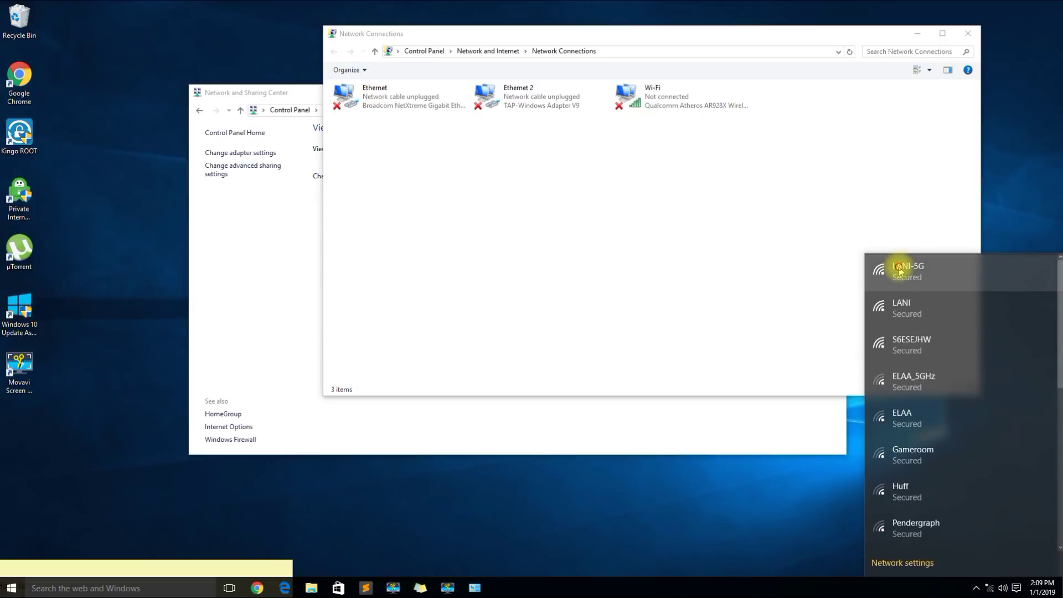
left_click(899, 269)
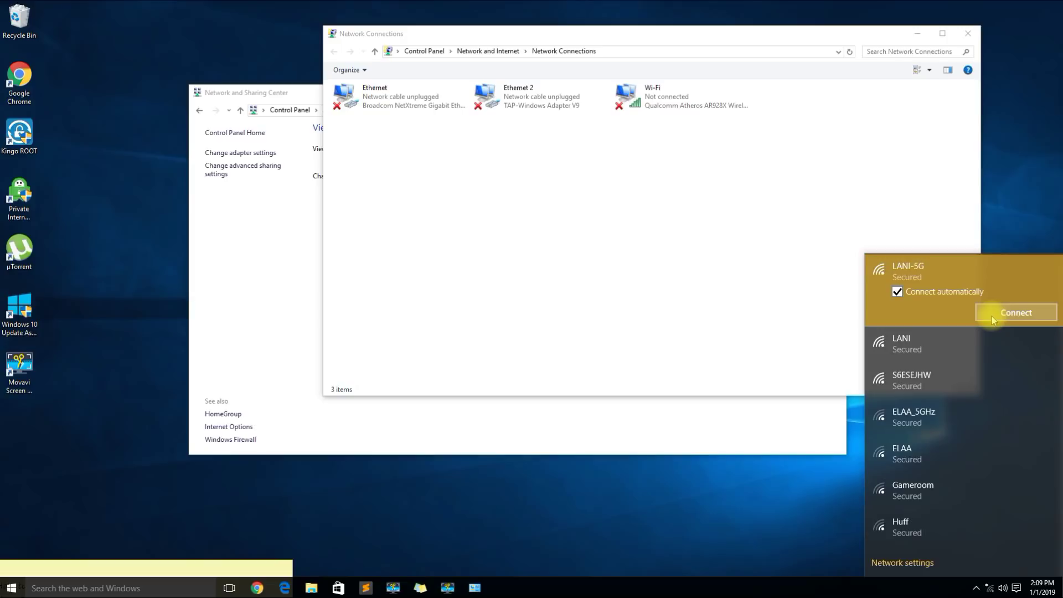
left_click(1006, 312)
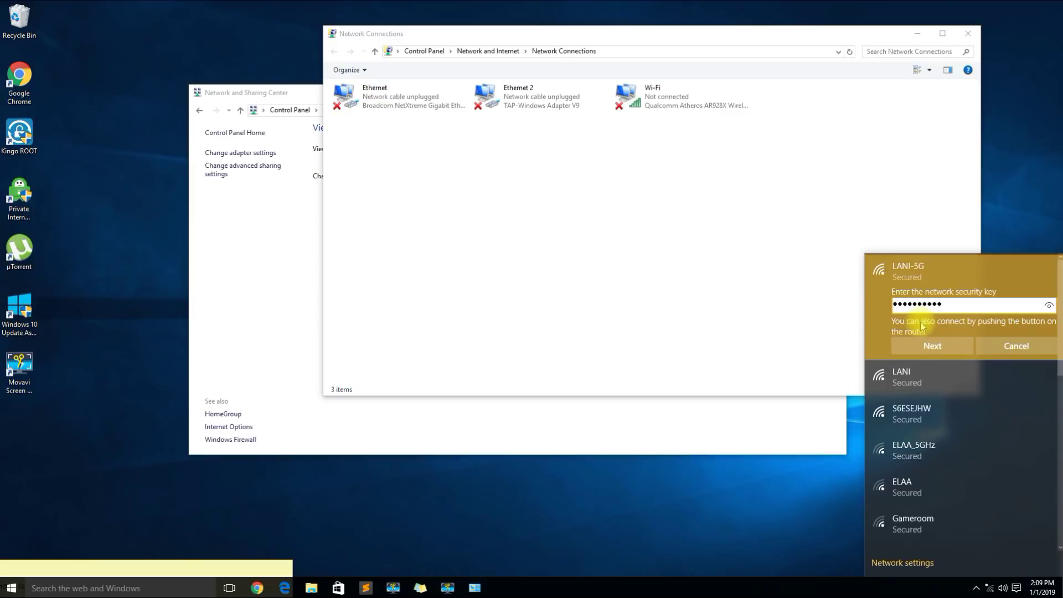
left_click(932, 344)
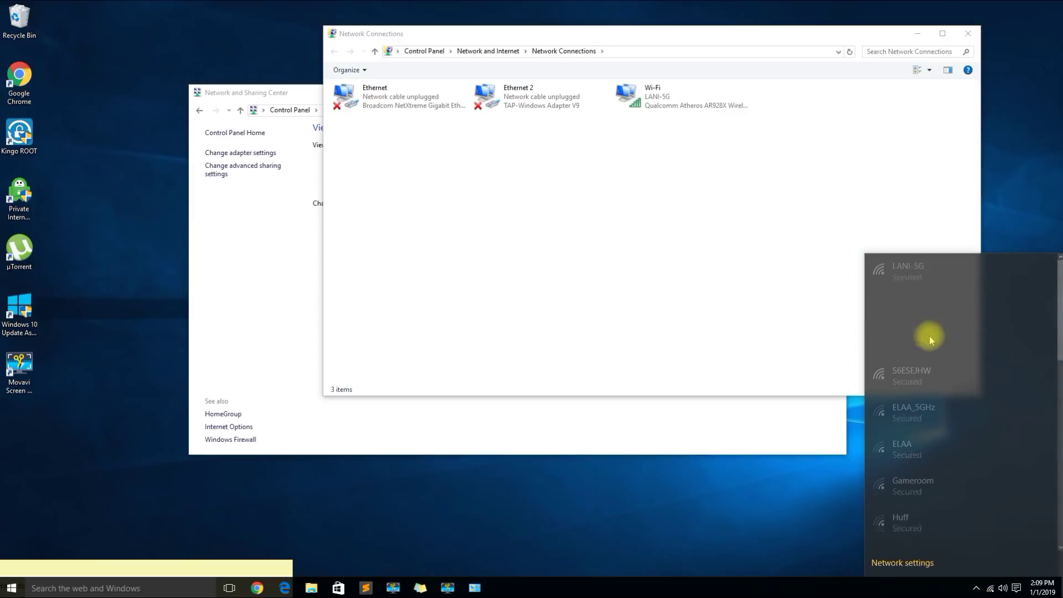
left_click(717, 147)
left_click(659, 88)
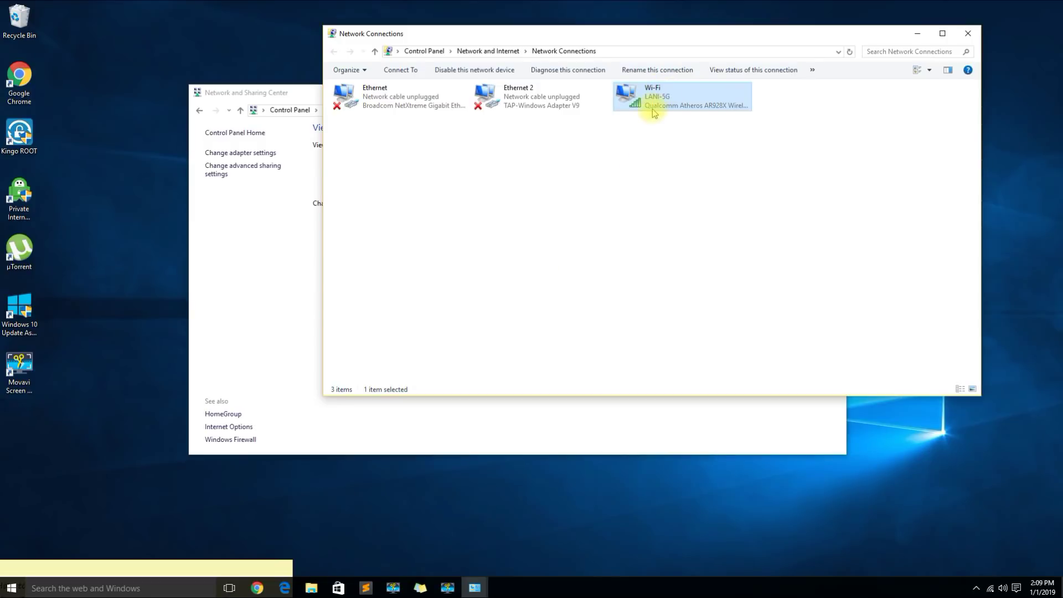
left_click_drag(733, 38, 675, 70)
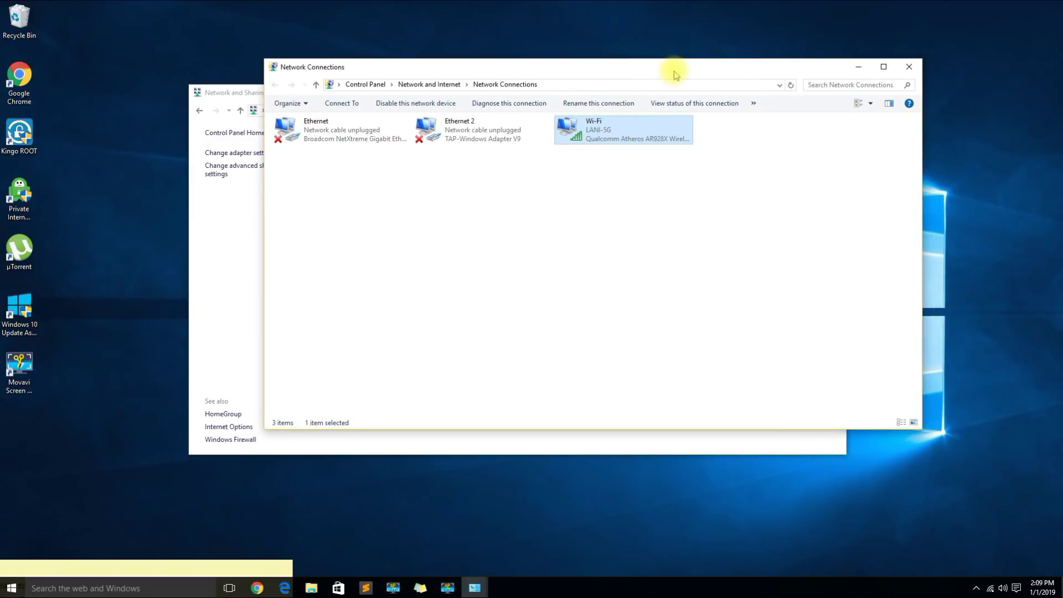